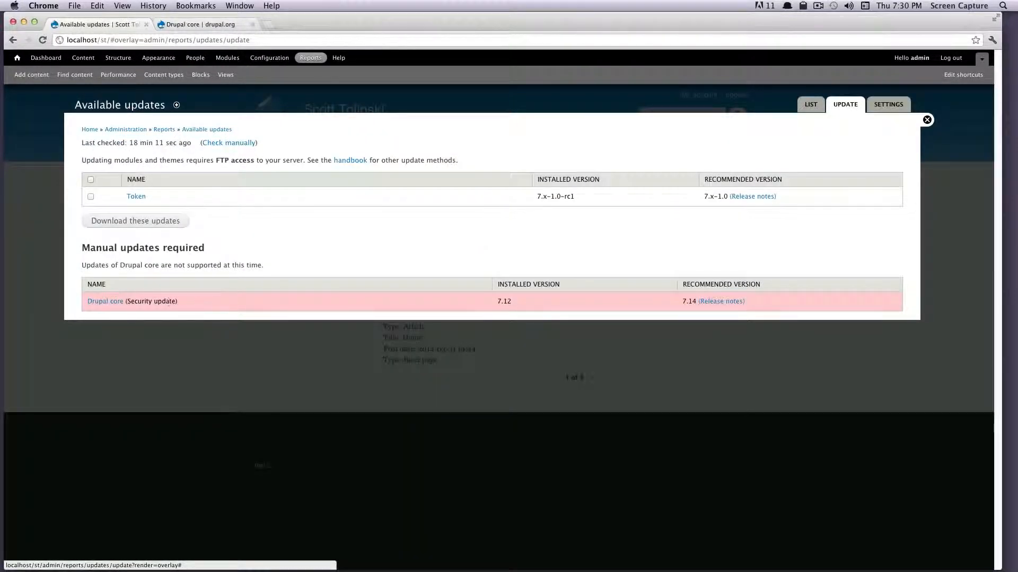
Examine the Drupal core security update's installed and recommended versions in the available updates list
drag(178, 301, 112, 301)
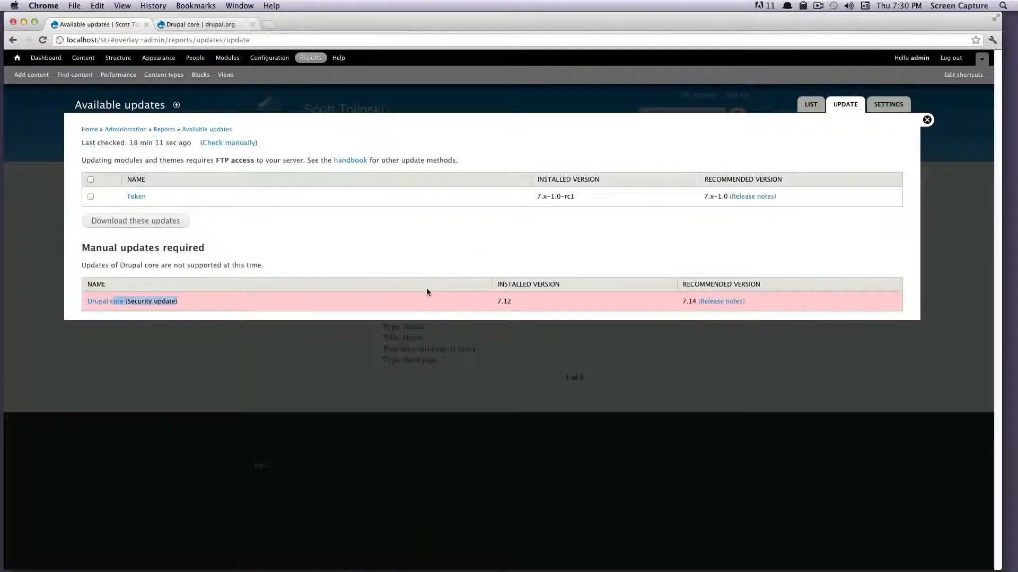
drag(434, 290, 499, 299)
click(524, 300)
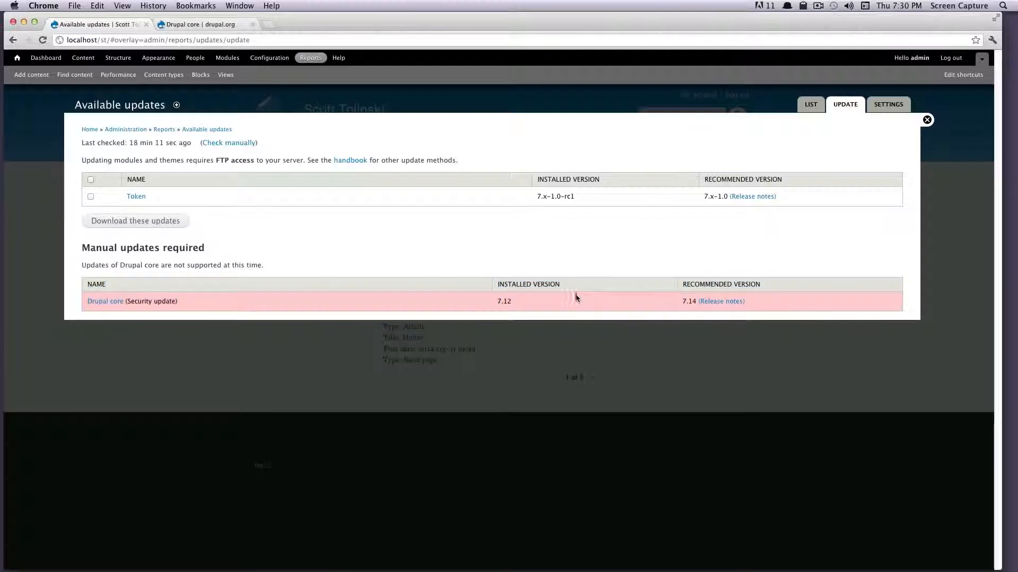
drag(576, 298, 477, 300)
double_click(503, 301)
drag(647, 296, 693, 302)
click(697, 302)
Put the site into maintenance mode through the Development configuration and save the configuration
click(271, 59)
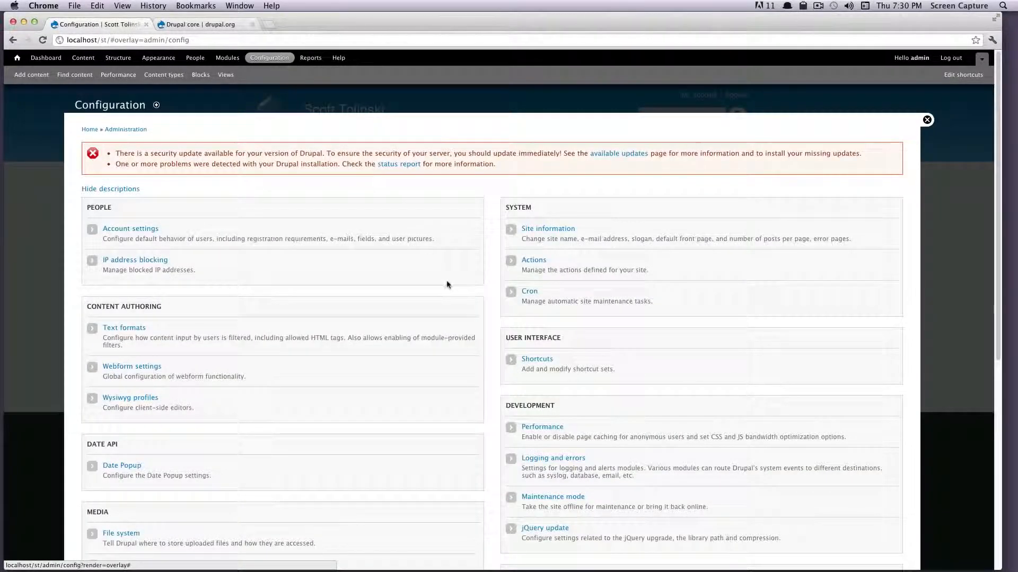
scroll(520, 295, down, 1)
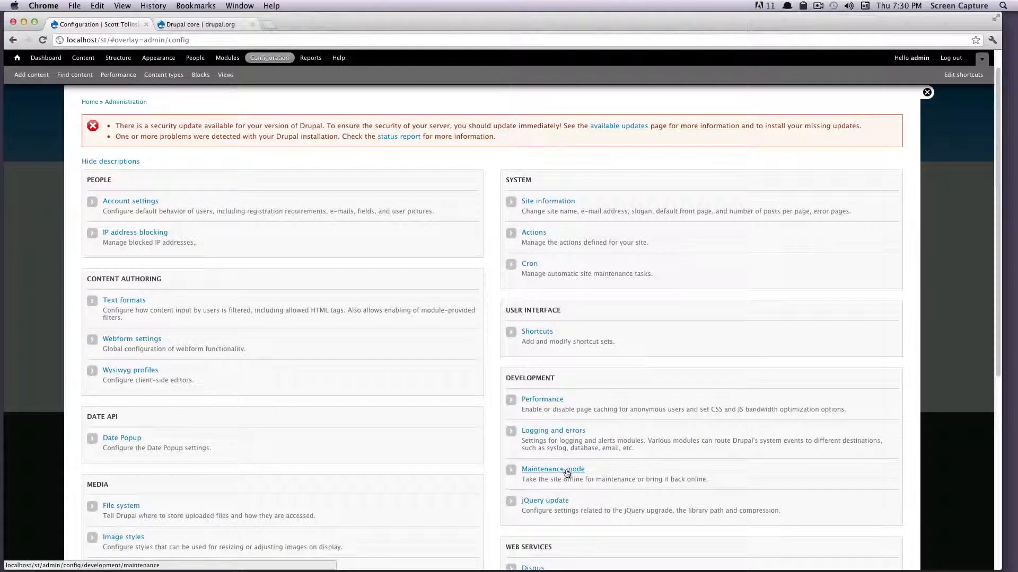
scroll(565, 473, down, 1)
drag(504, 365, 555, 367)
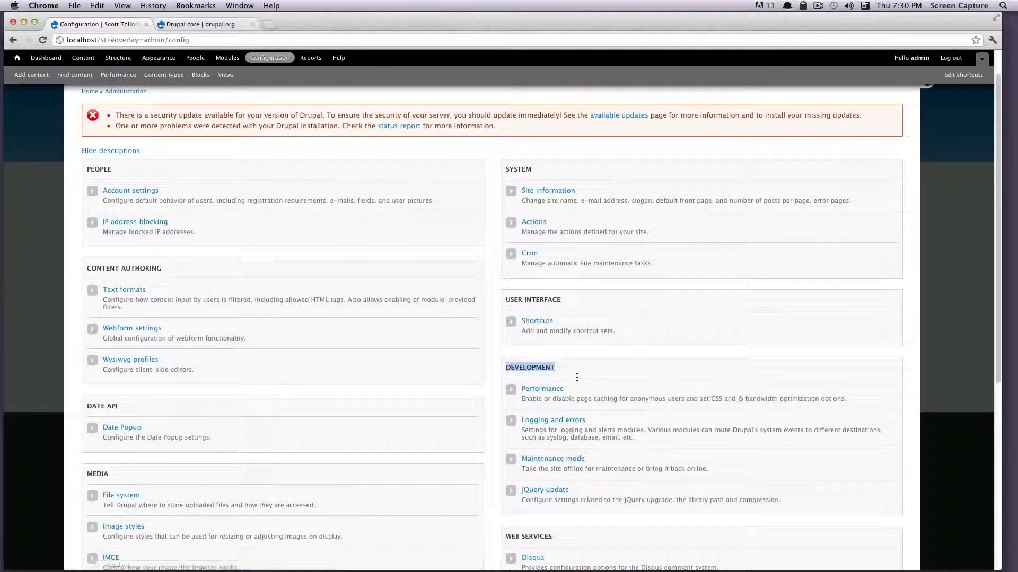
click(561, 458)
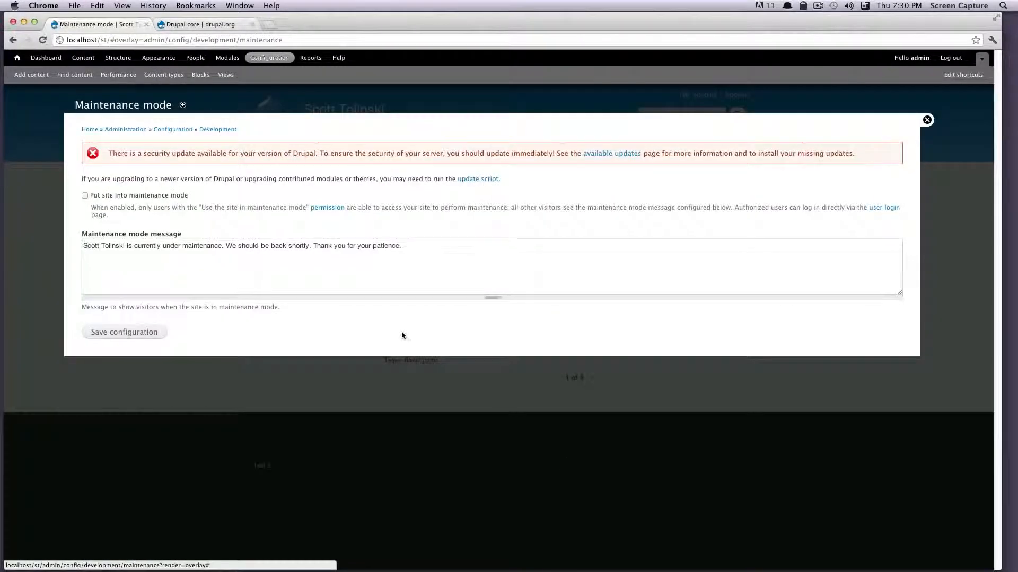
click(85, 196)
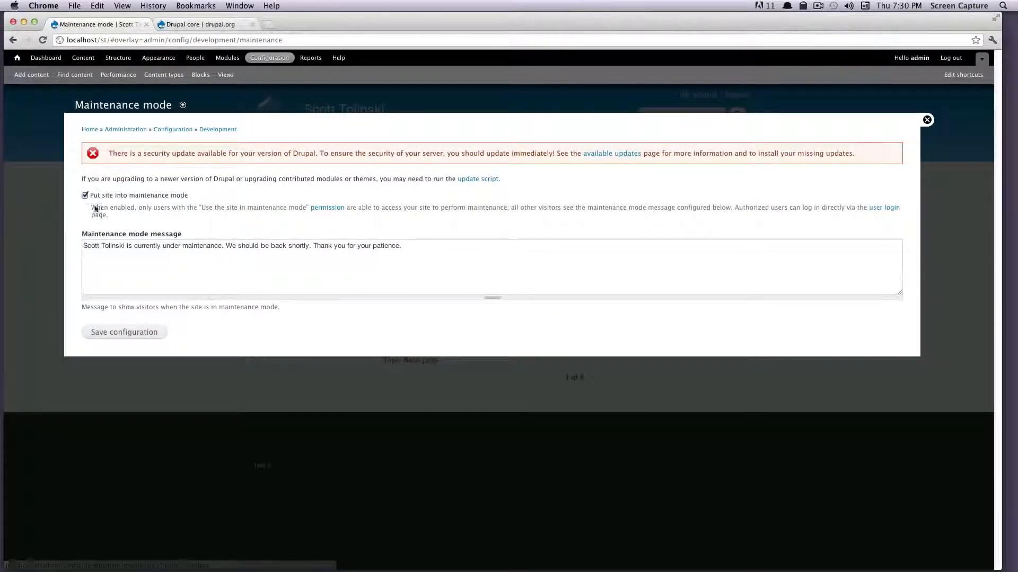
click(132, 333)
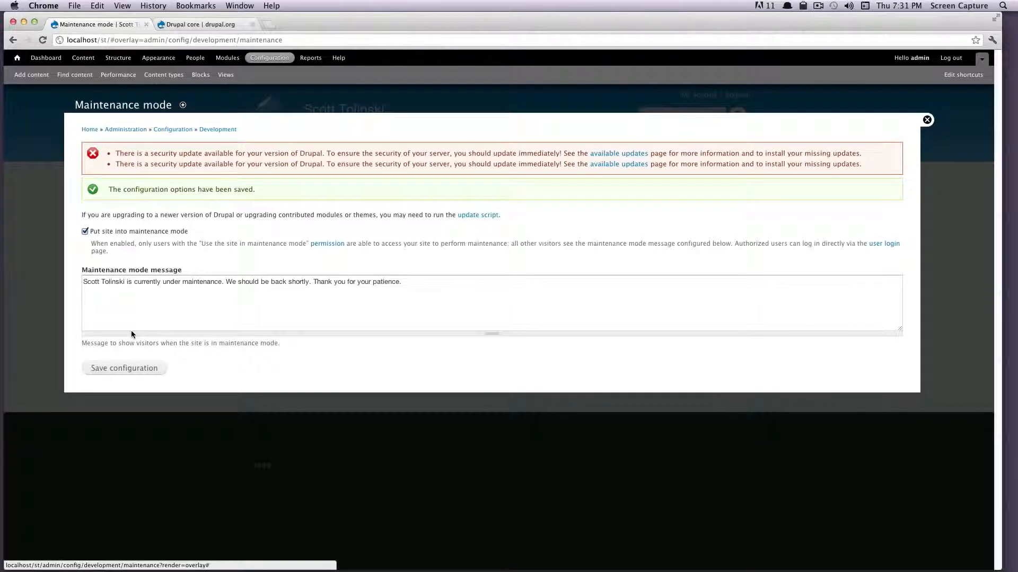
Check the Drupal core project page on drupal.org for the recommended release downloads
key(super+Tab)
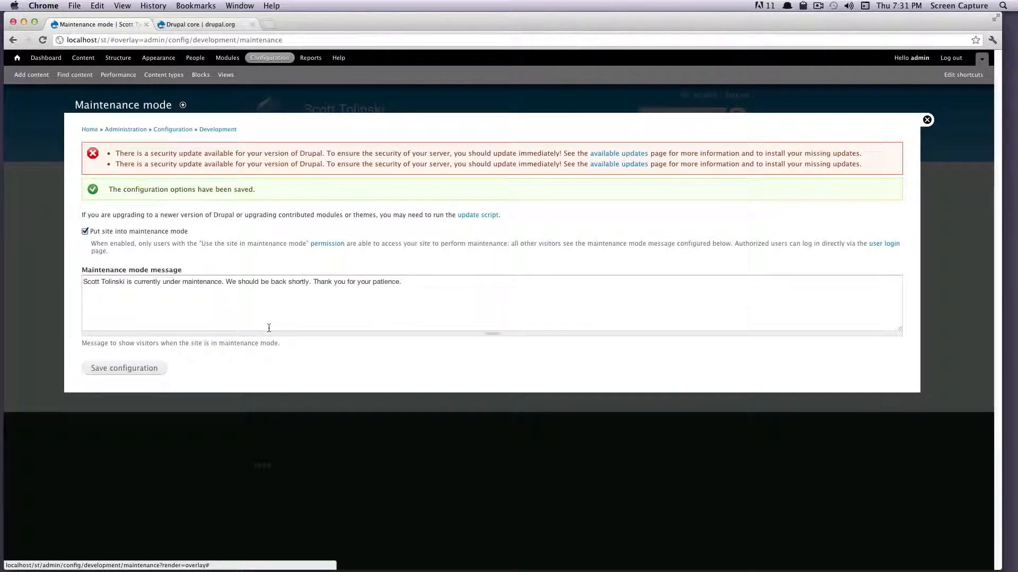
click(173, 25)
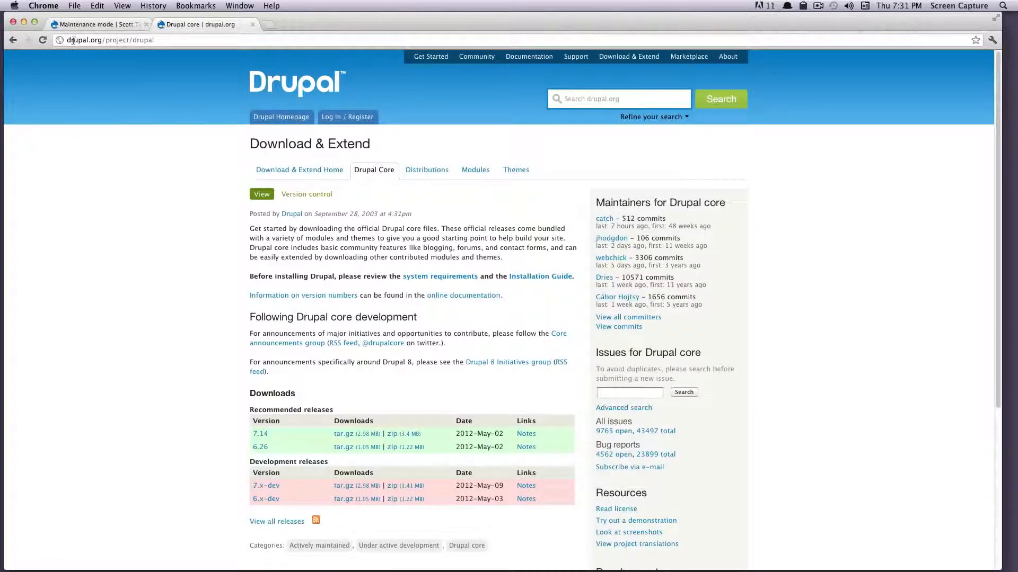
drag(74, 41, 176, 45)
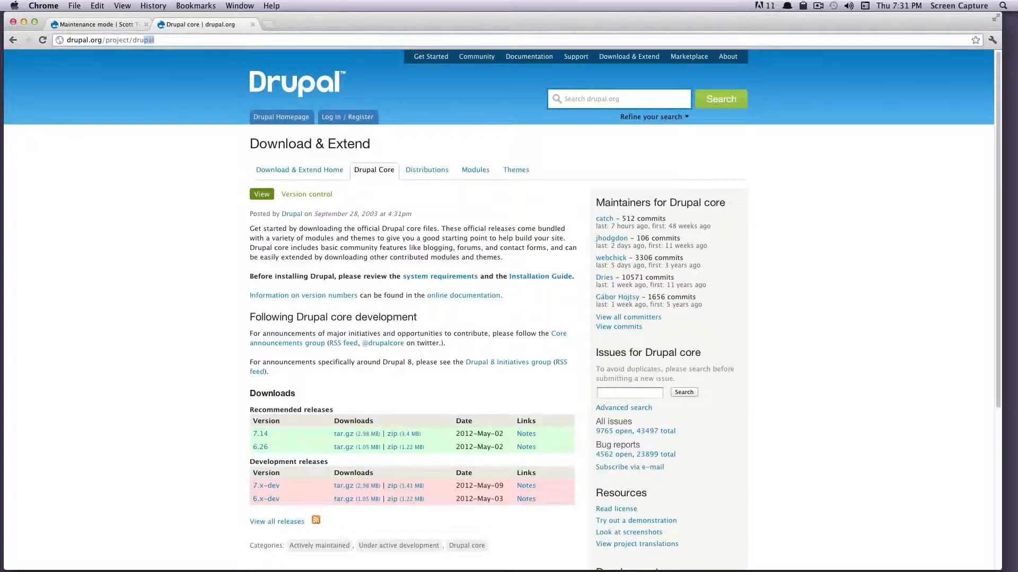
scroll(275, 493, down, 1)
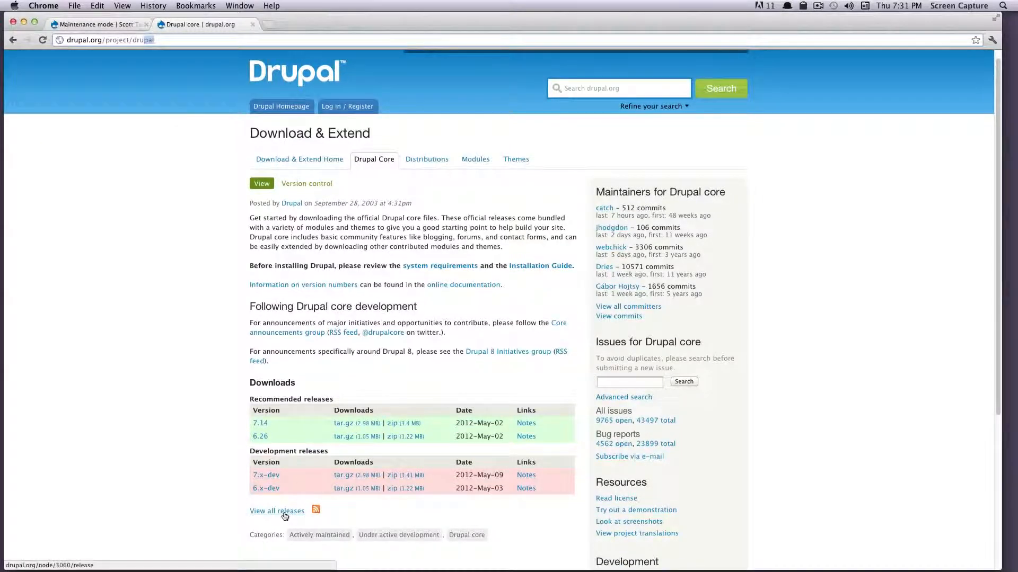
Switch to Finder and show the downloaded drupal-7.14 folder's contents beside the st site folder
key(super+Tab)
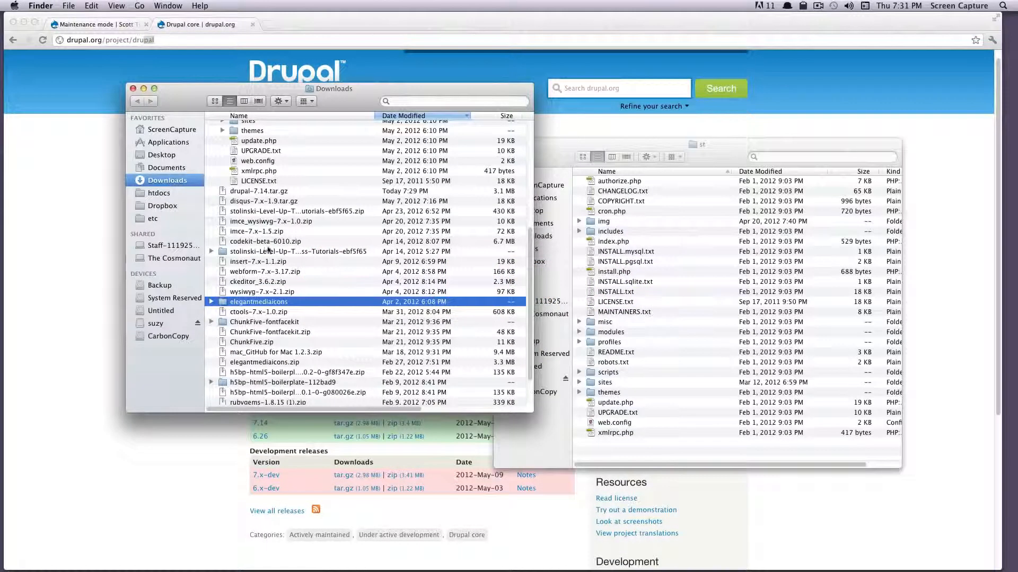
scroll(268, 250, up, 6)
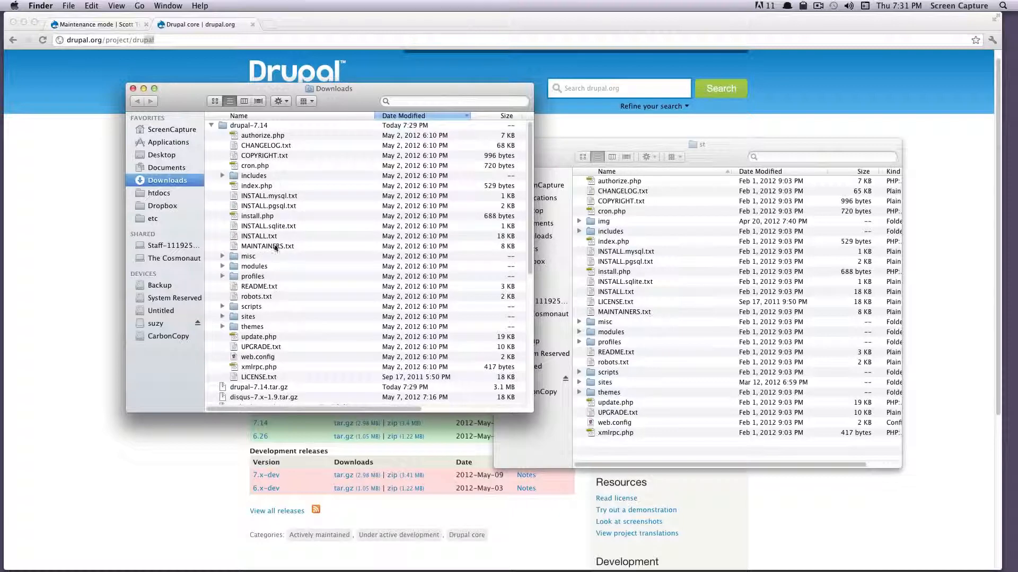
drag(714, 159, 726, 127)
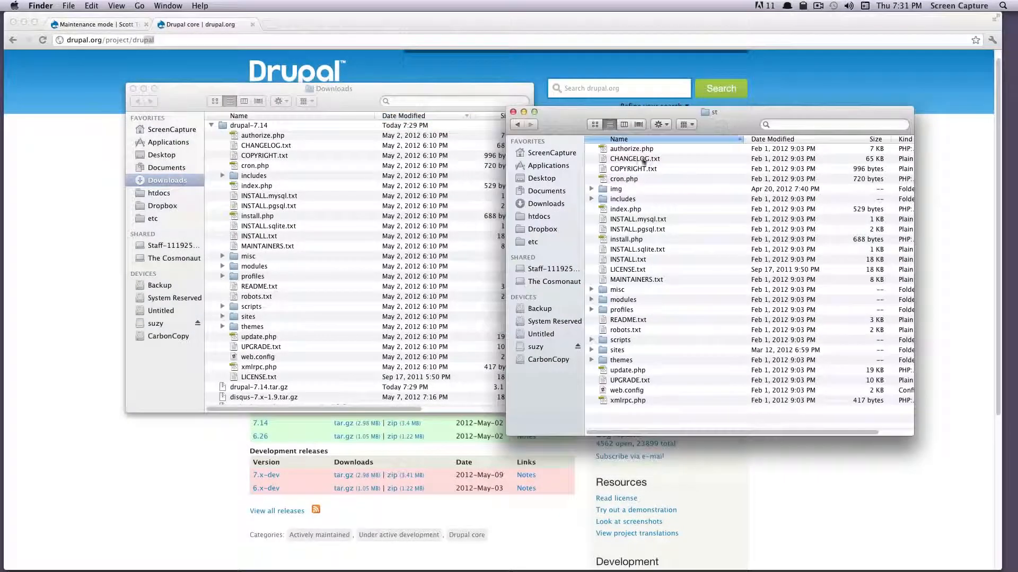
Move everything in the st site folder except the sites folder to the Trash
click(637, 152)
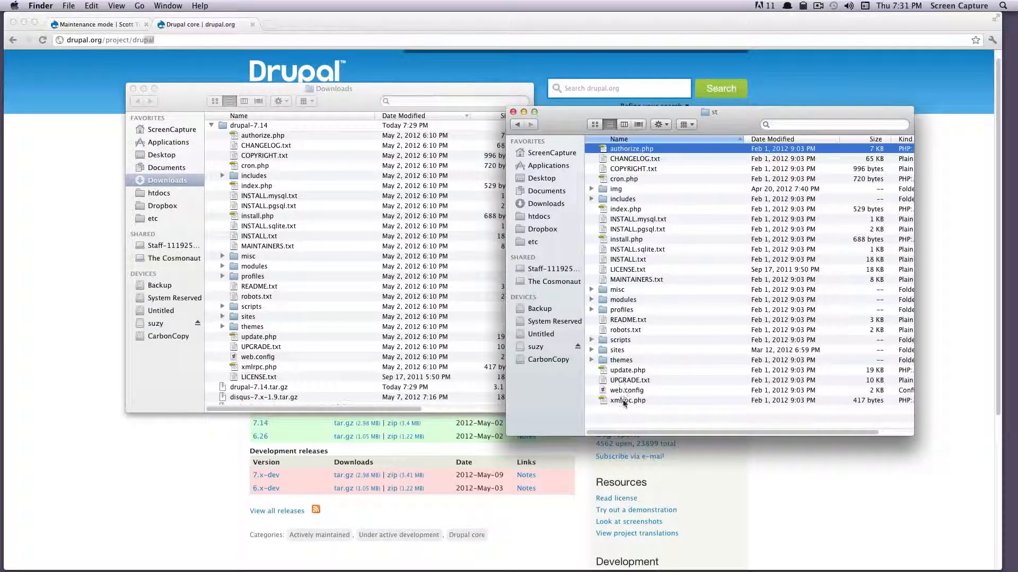
key(super+a)
super+click(618, 351)
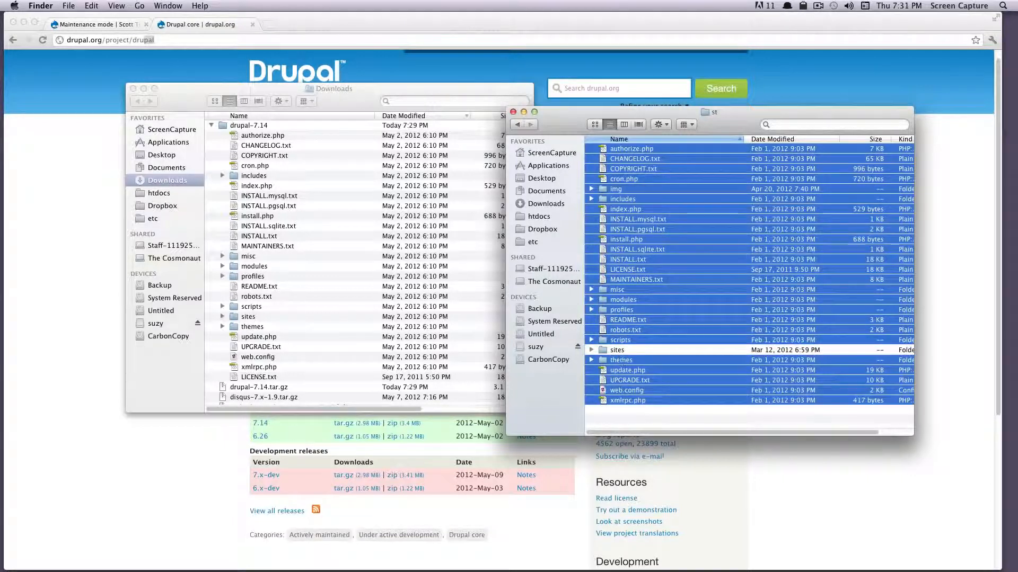
click(591, 350)
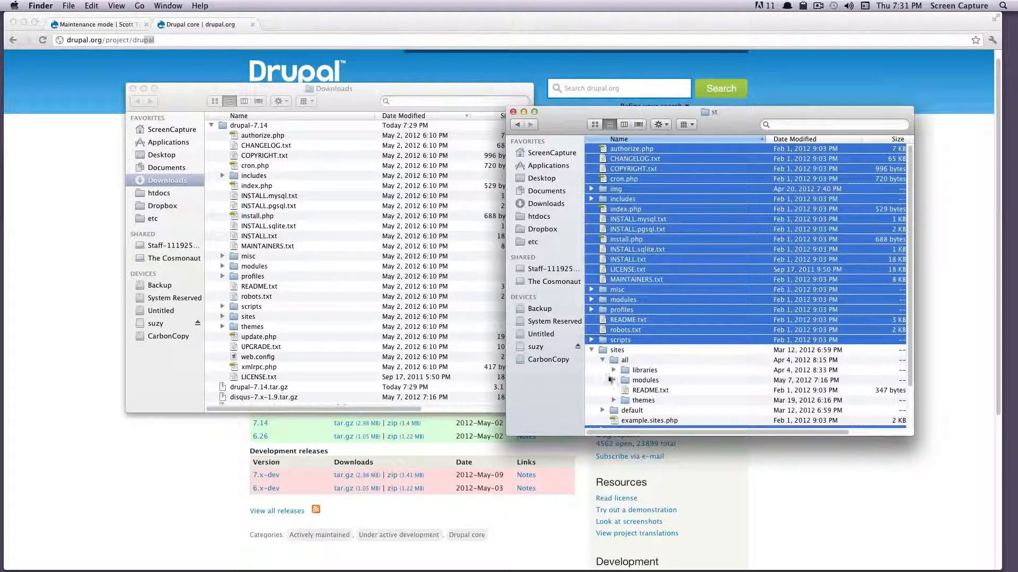
click(590, 350)
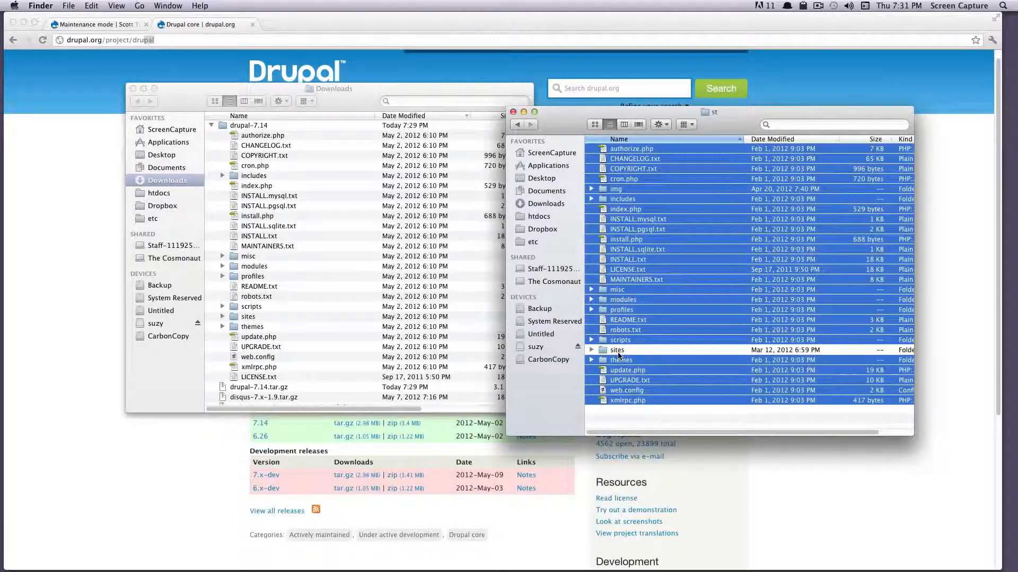
drag(617, 300, 942, 555)
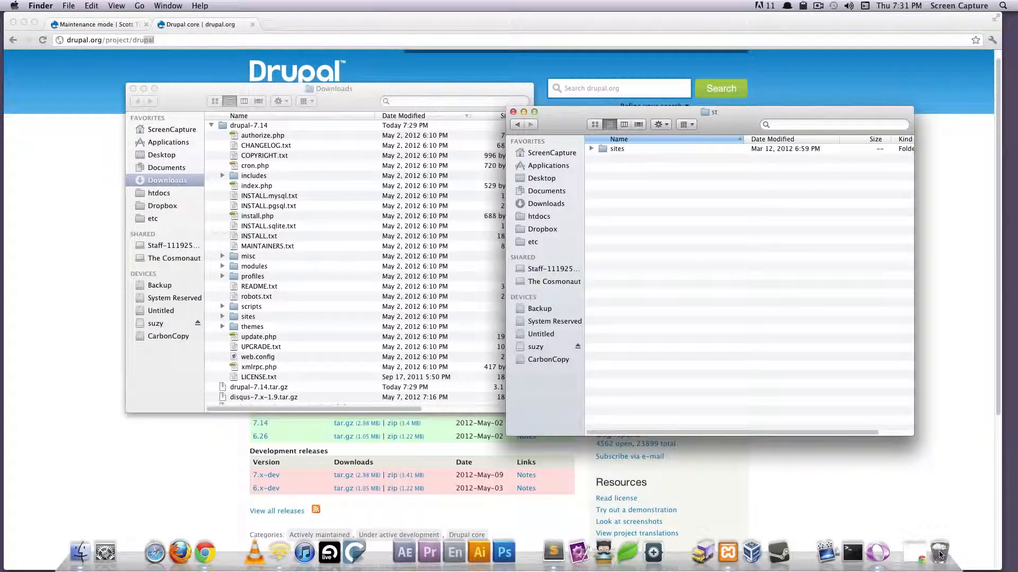
Move all files and folders except sites from the drupal-7.14 folder into the st site folder
click(367, 204)
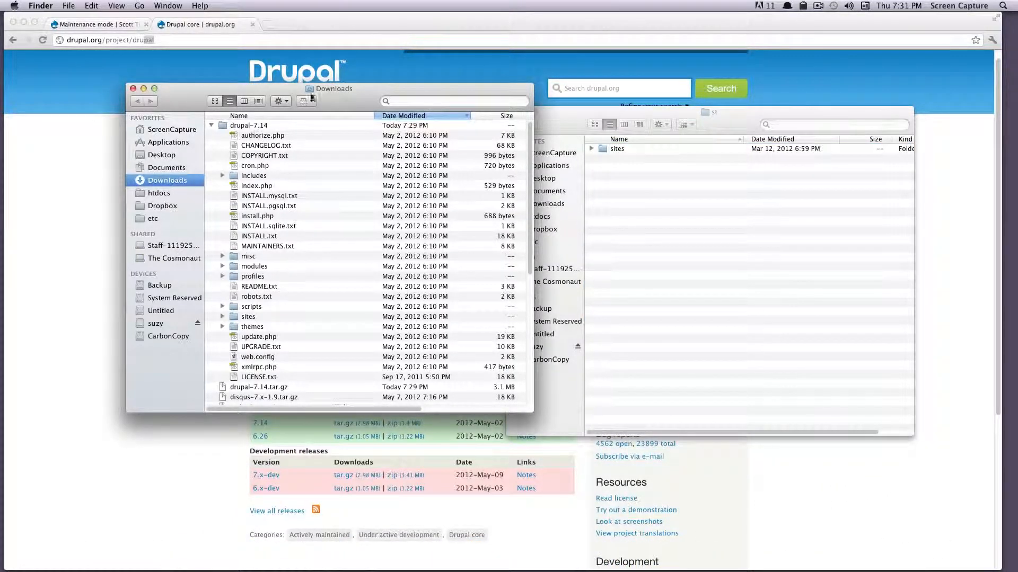
drag(333, 93, 317, 90)
click(246, 133)
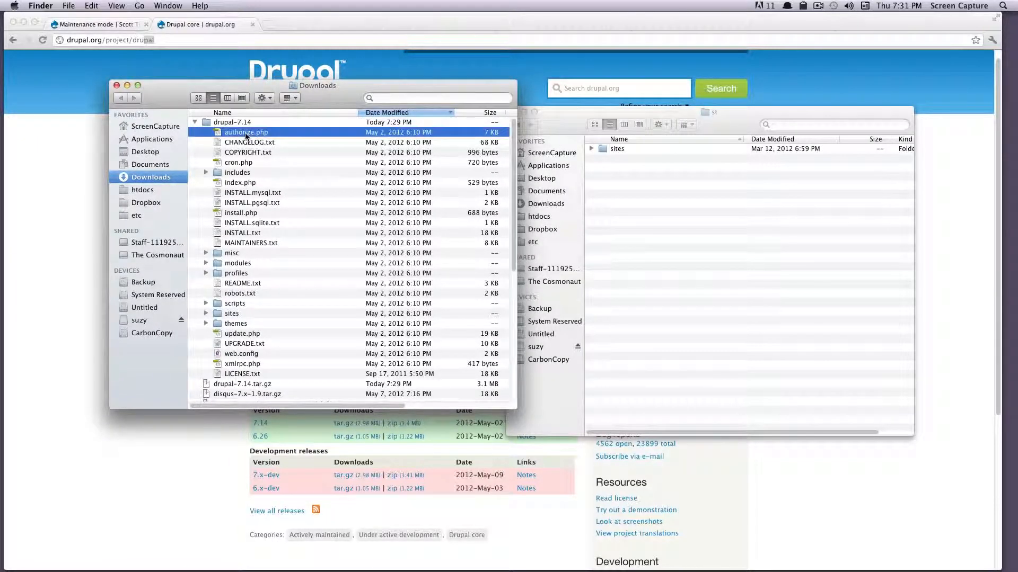
shift+click(254, 374)
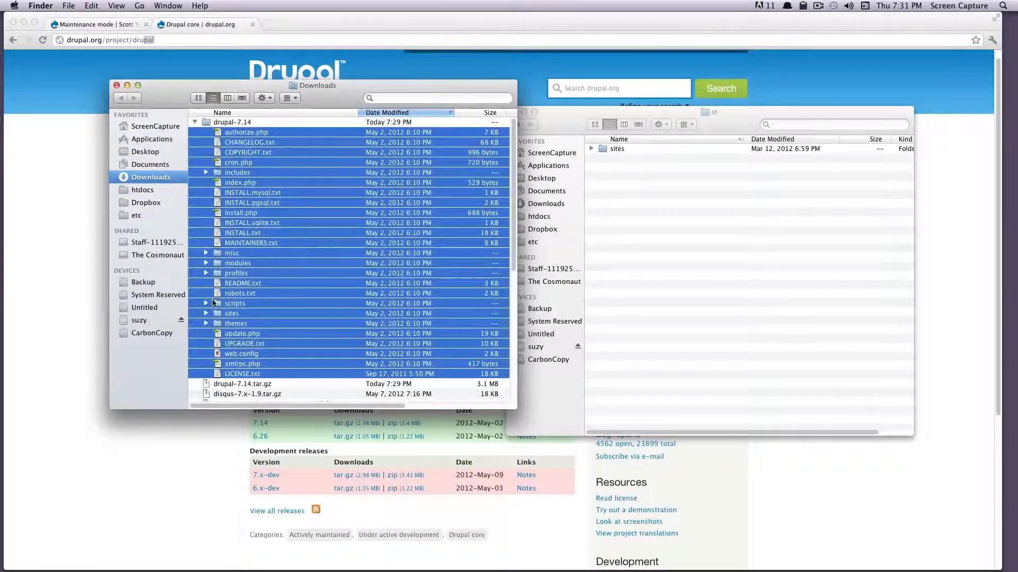
super+click(231, 313)
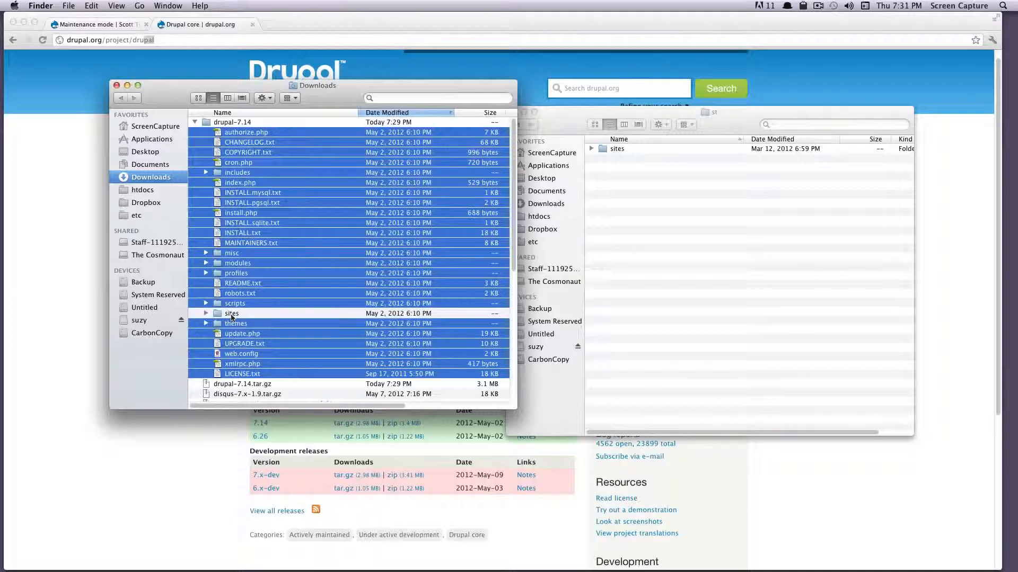
drag(235, 226, 673, 268)
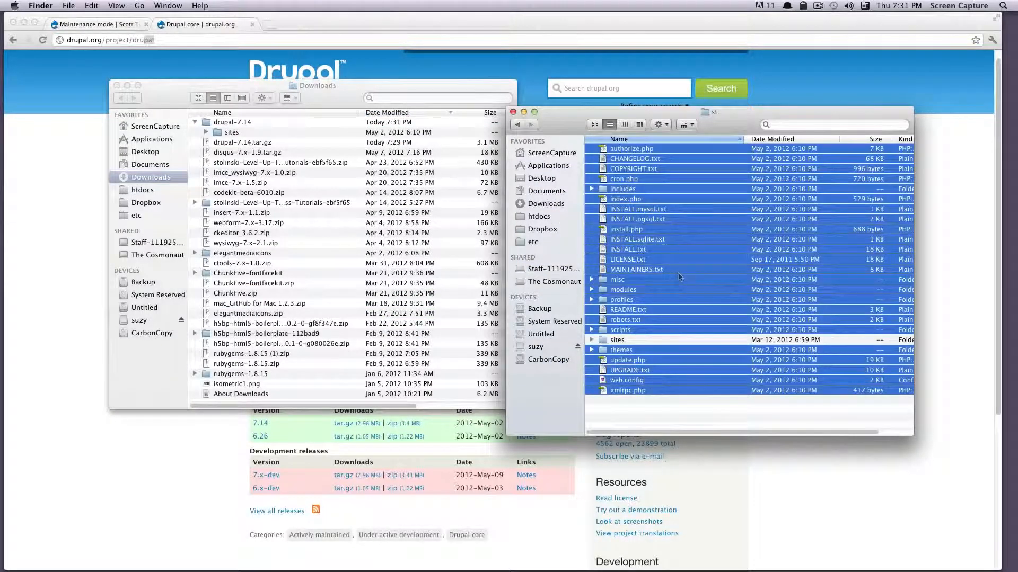
Switch back to the site's Maintenance mode page in Chrome and close the Finder windows
click(75, 362)
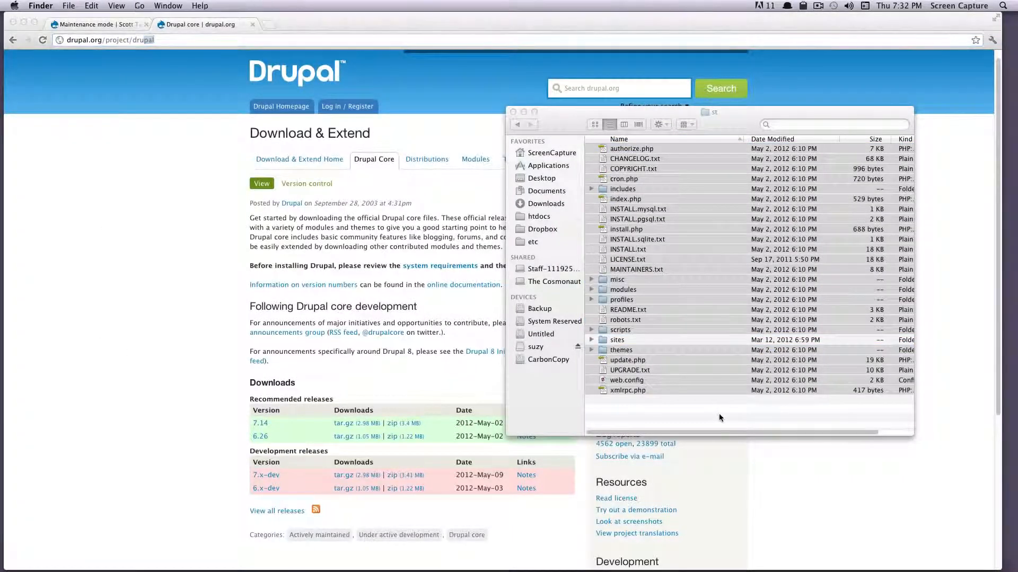
click(719, 414)
click(196, 263)
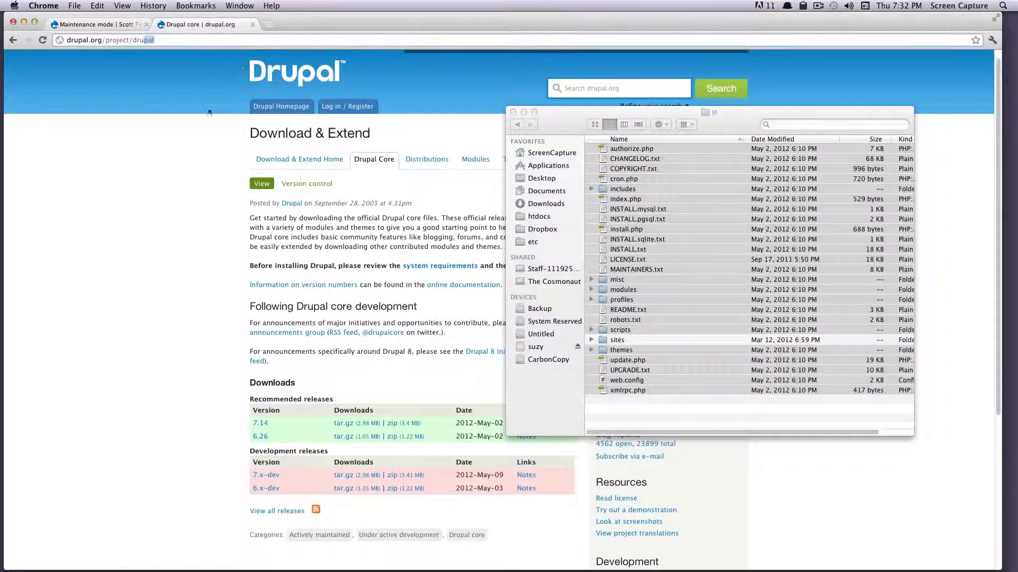
click(108, 27)
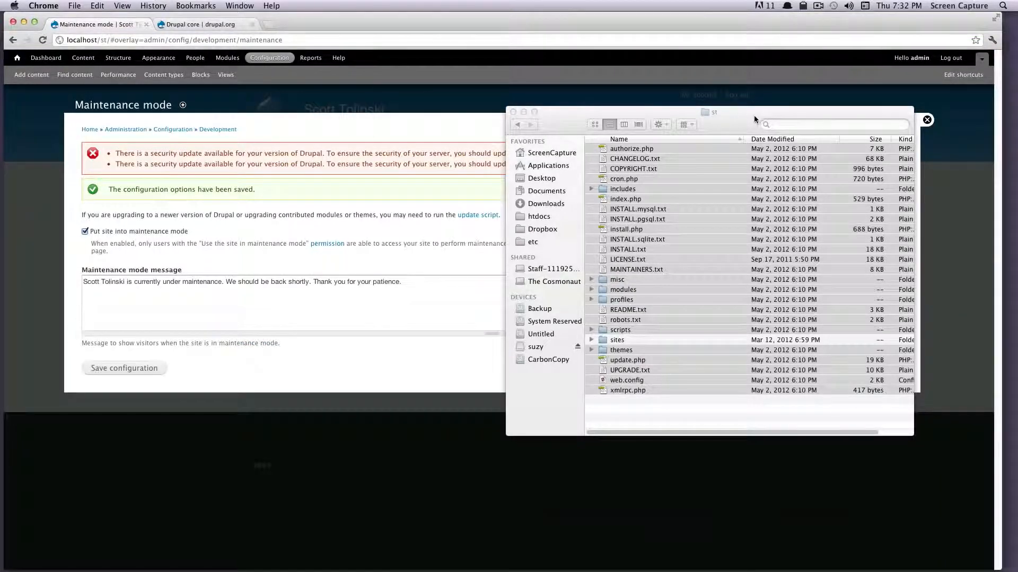
drag(754, 116, 825, 182)
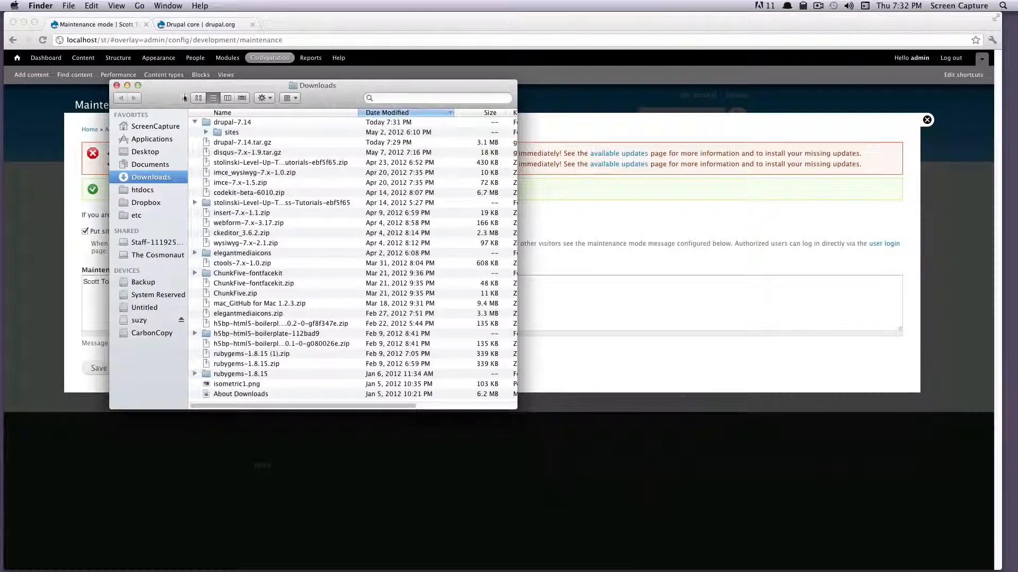
key(super+w)
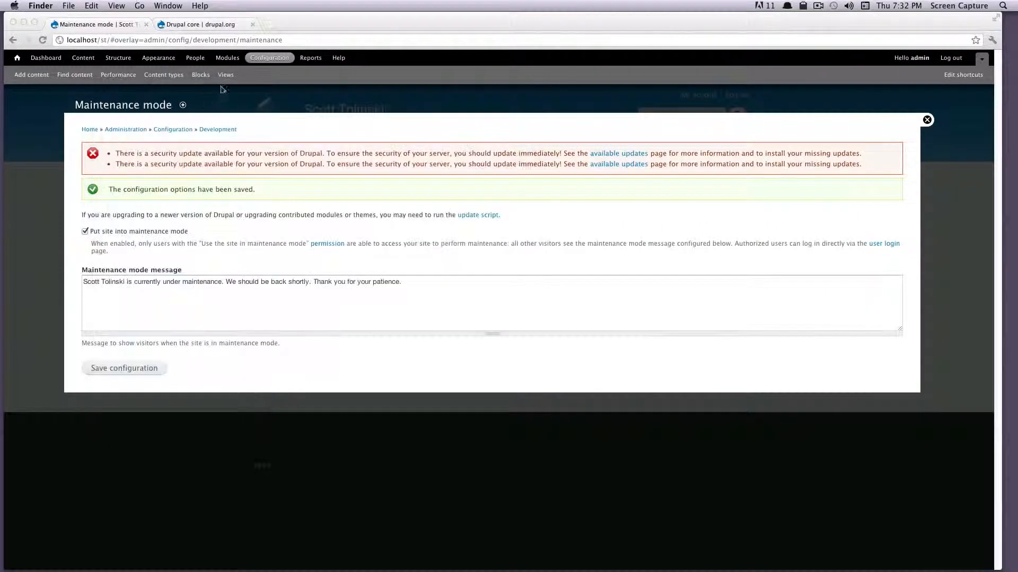
Load localhost/st/update.php and continue from the database update overview to the review of pending updates
click(109, 40)
drag(307, 39, 113, 42)
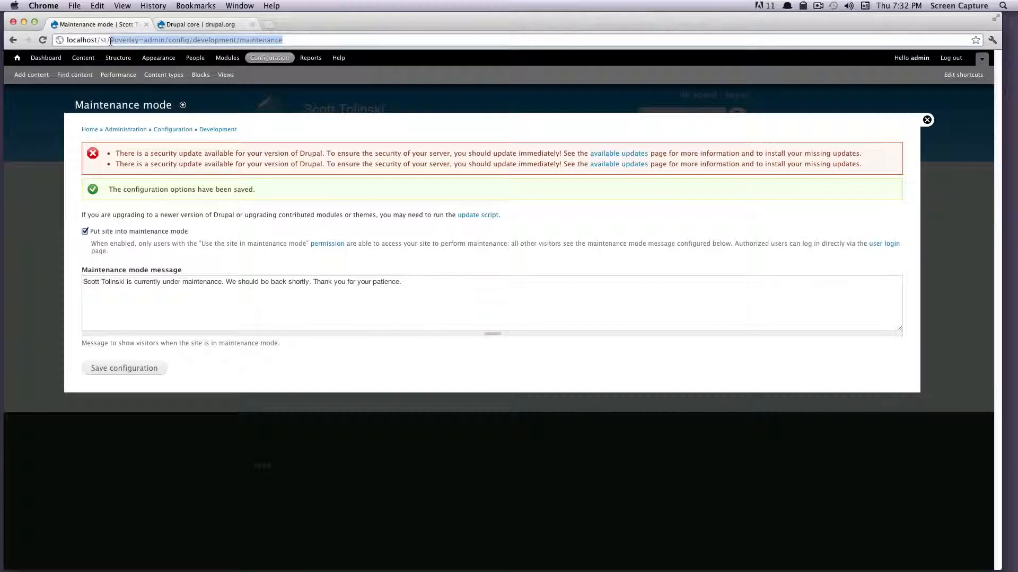
text(update.)
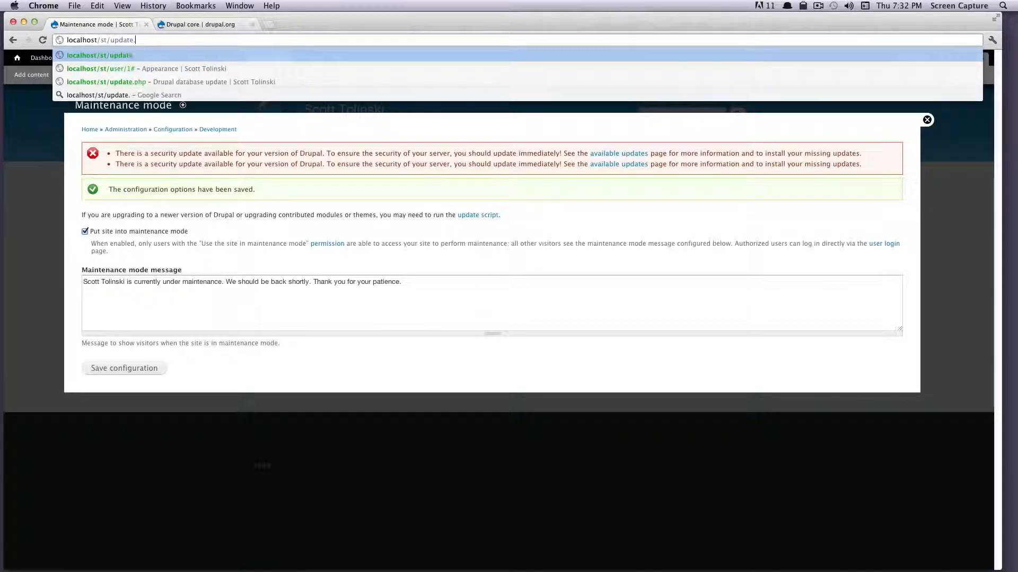
text(php)
key(Return)
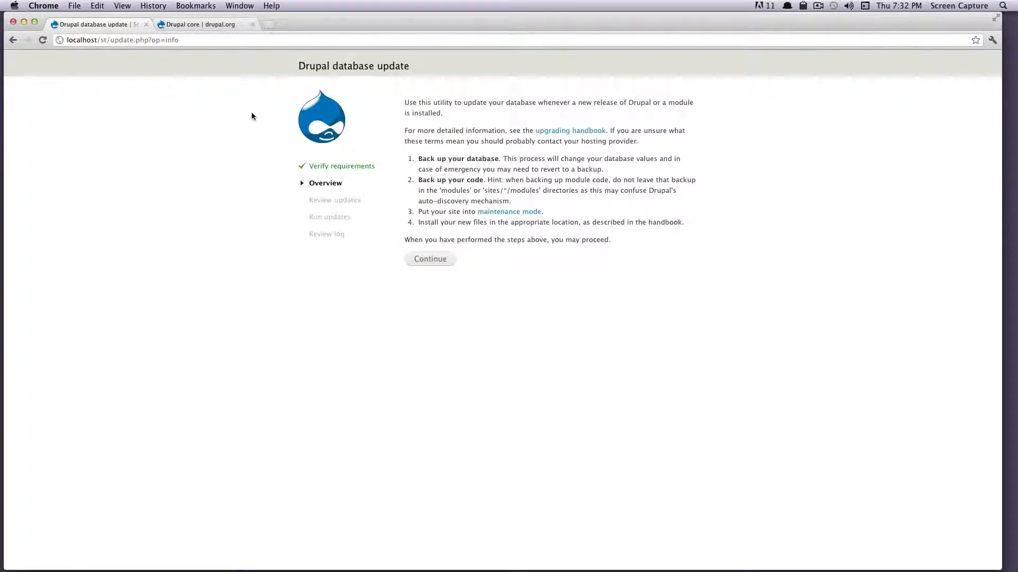
drag(308, 67, 409, 69)
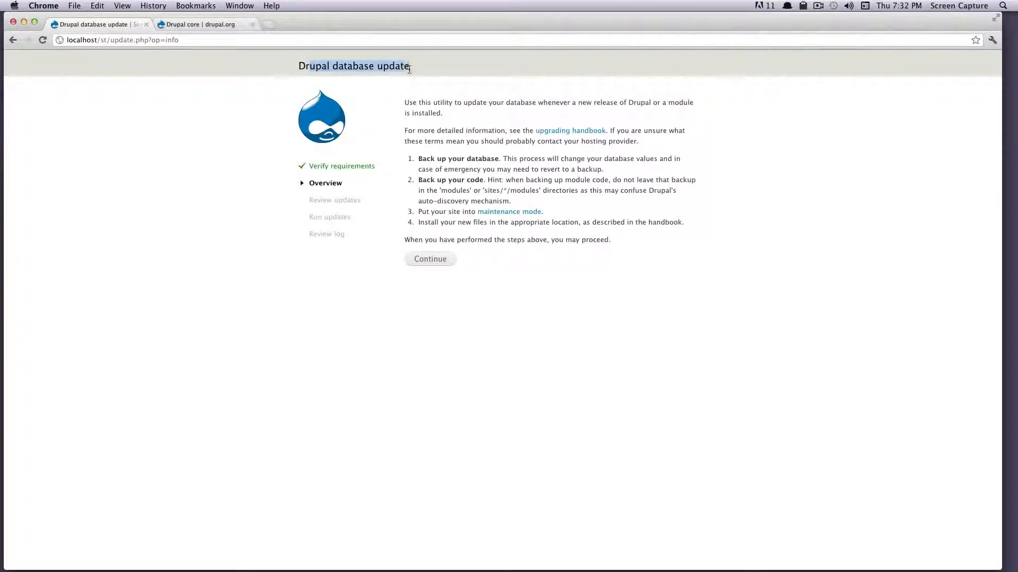
click(430, 259)
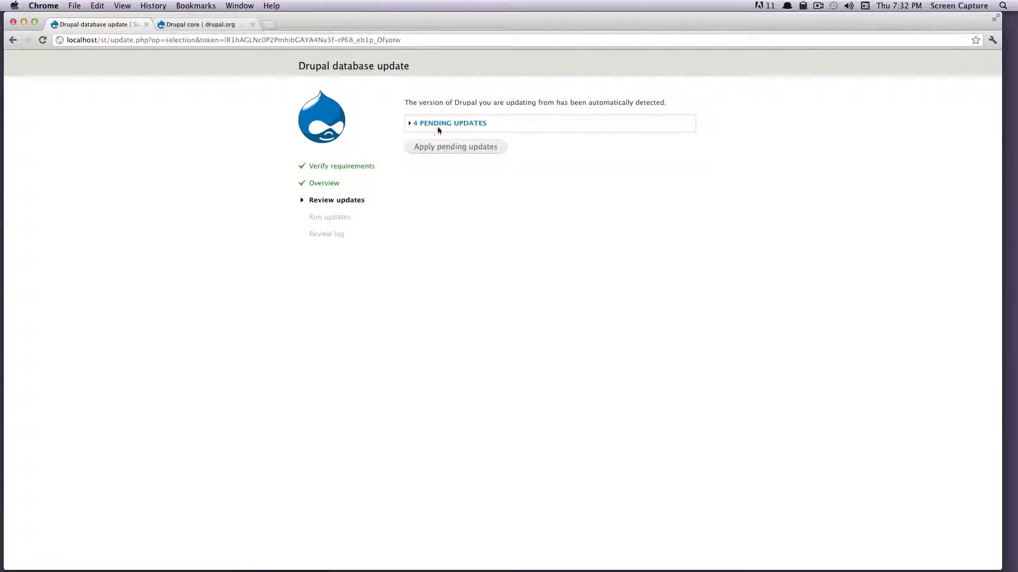
Review the details of the pending database updates for the system, field, node and user modules and apply them
click(447, 123)
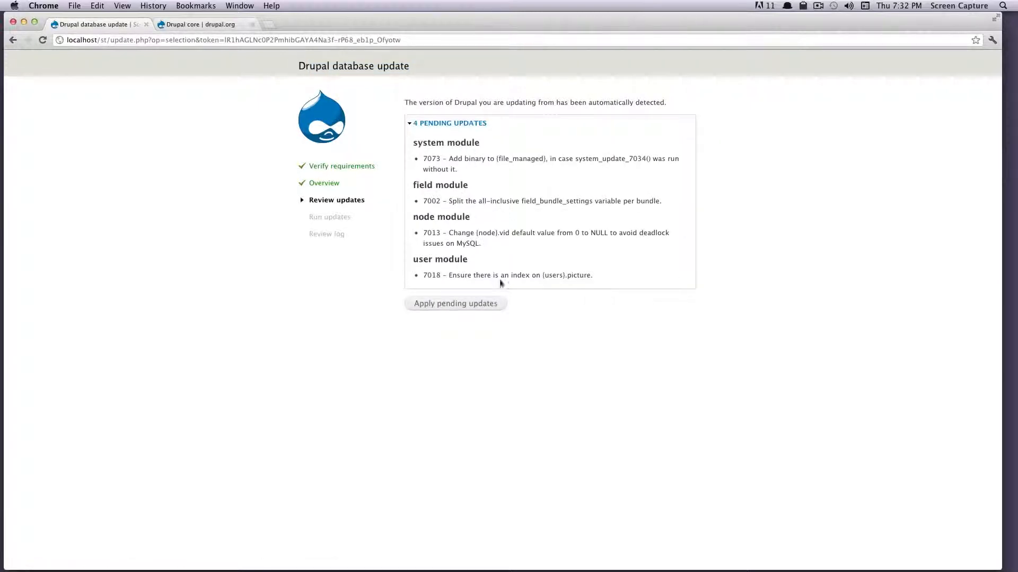
drag(629, 291, 411, 141)
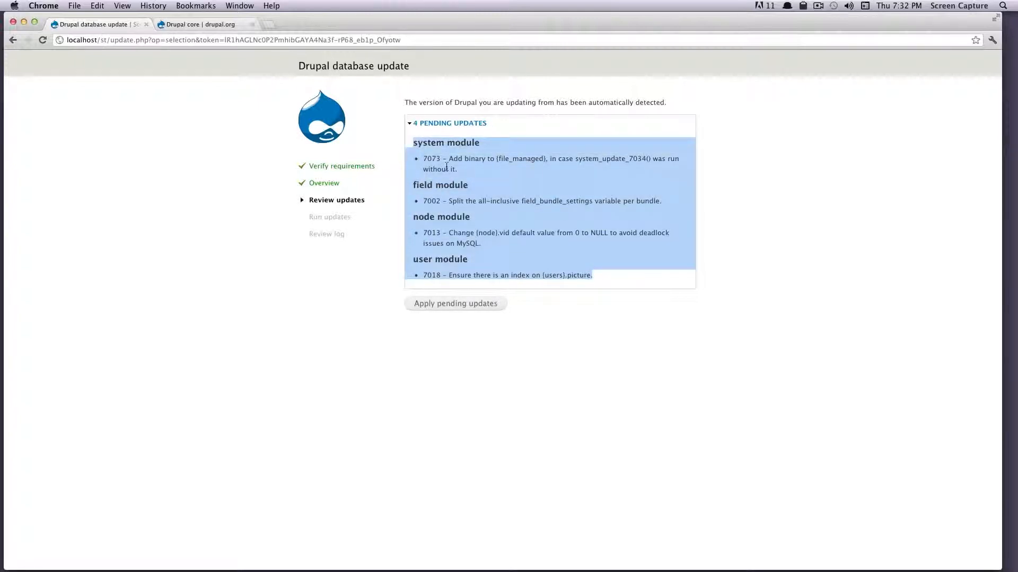
click(449, 122)
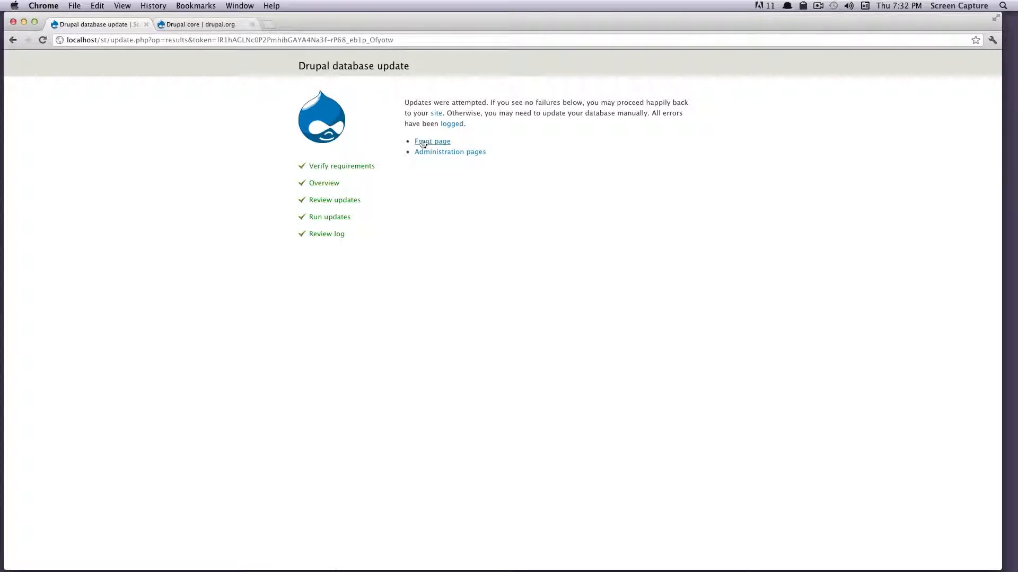
Go to the site's administration pages and clear all caches in the Performance settings
click(437, 152)
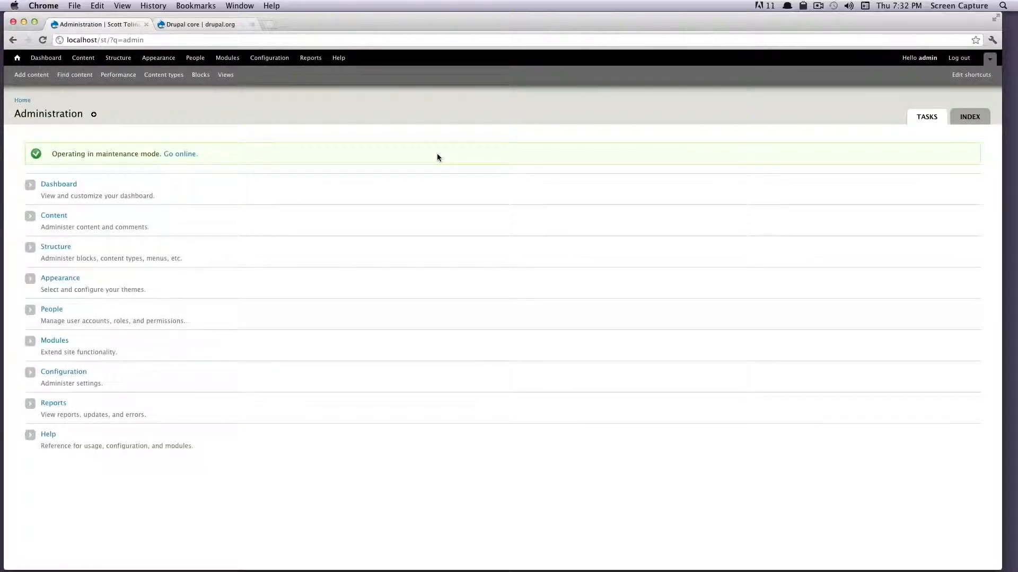
click(262, 59)
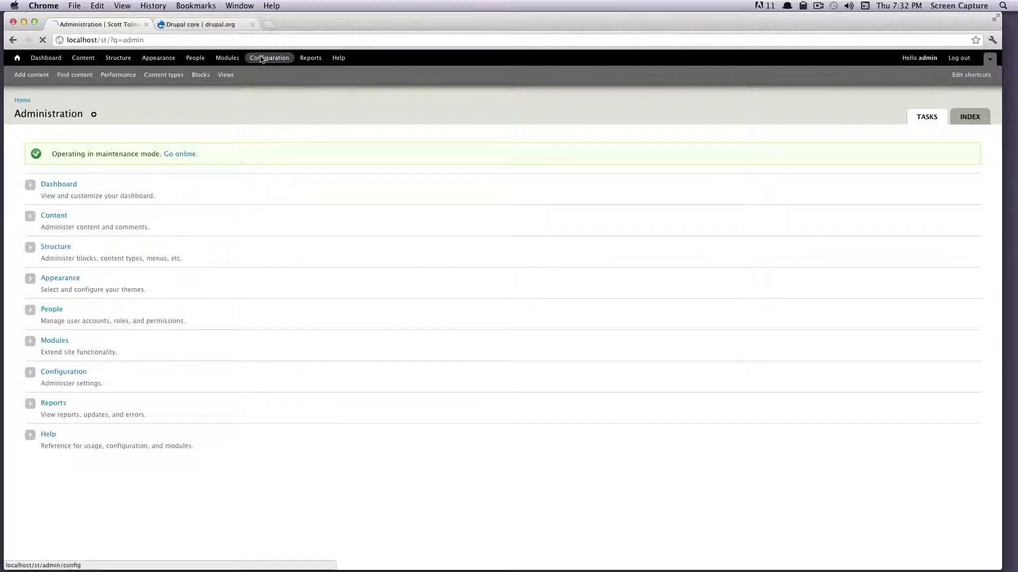
click(125, 81)
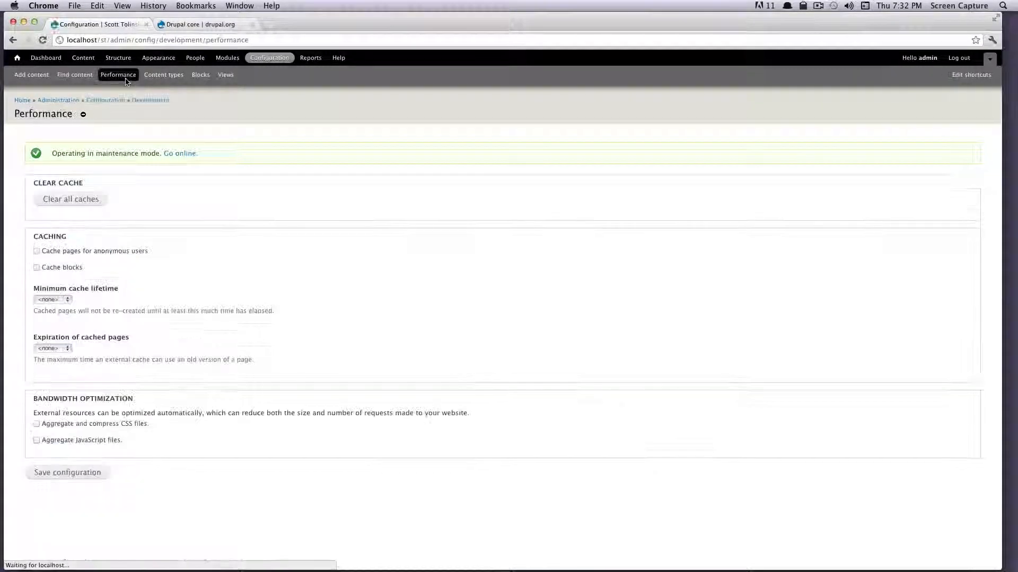
click(76, 200)
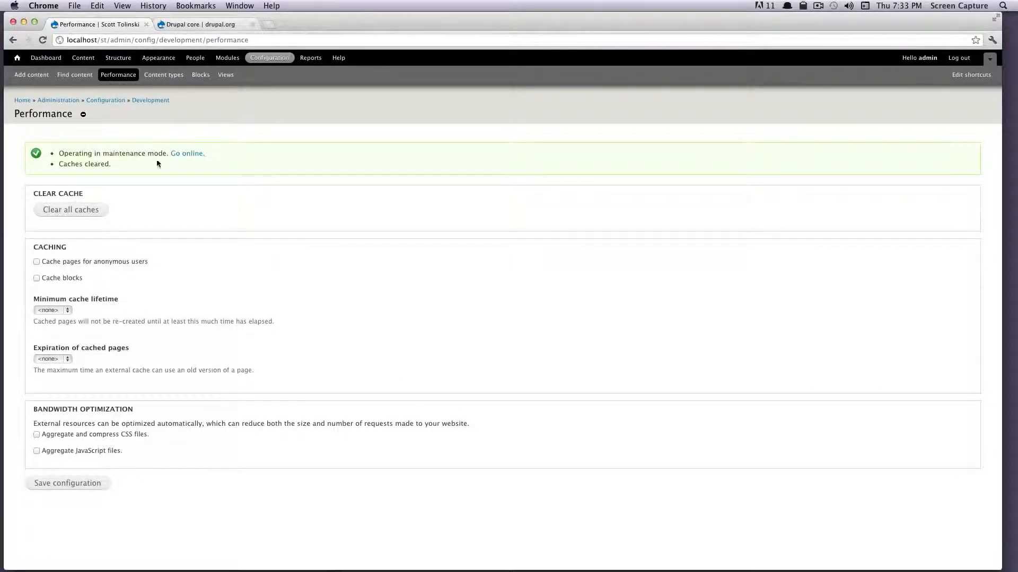
Bring the site back online by saving its settings with maintenance mode off, and check the home page and Configuration overview
click(192, 153)
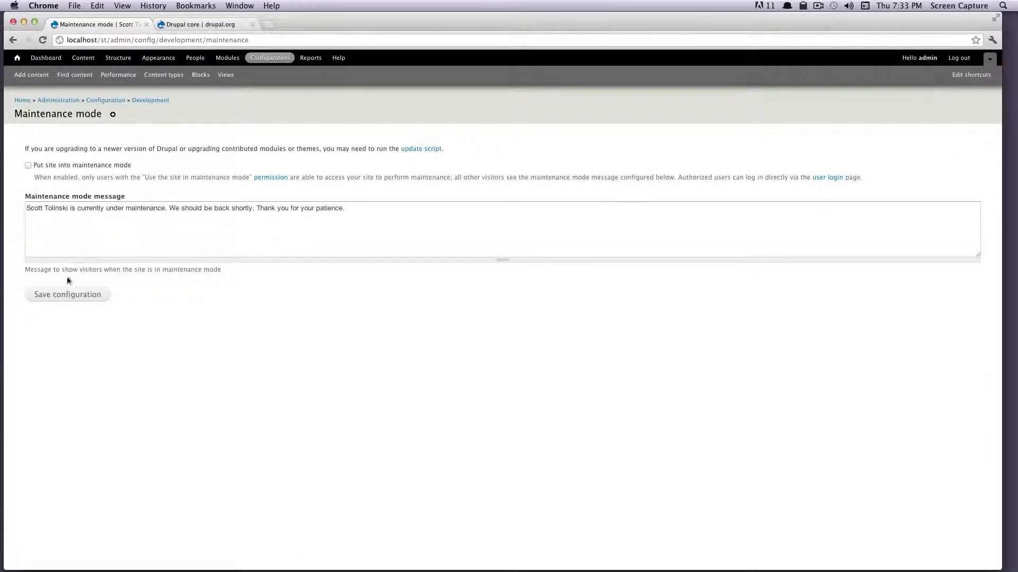
click(64, 293)
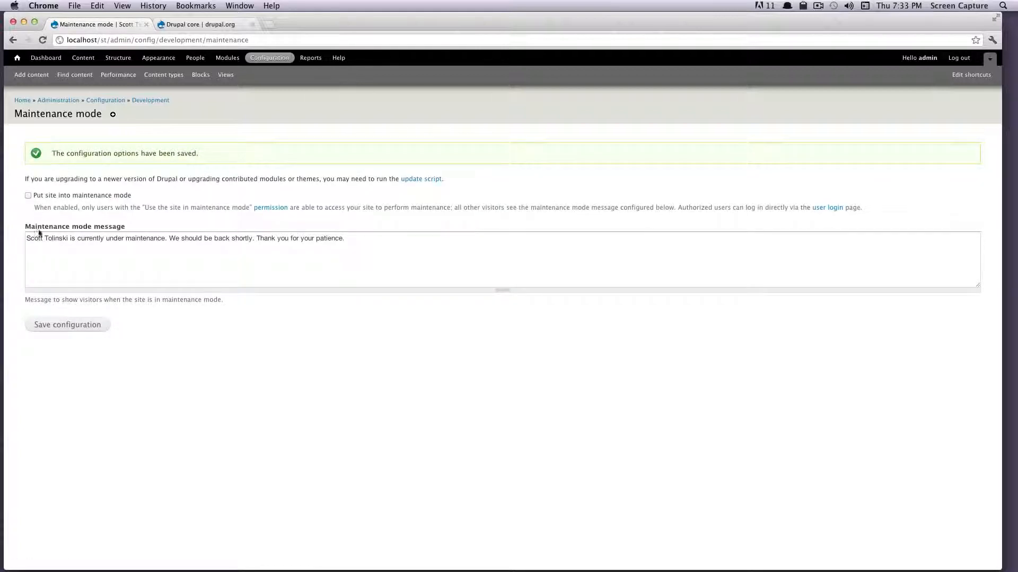
click(18, 57)
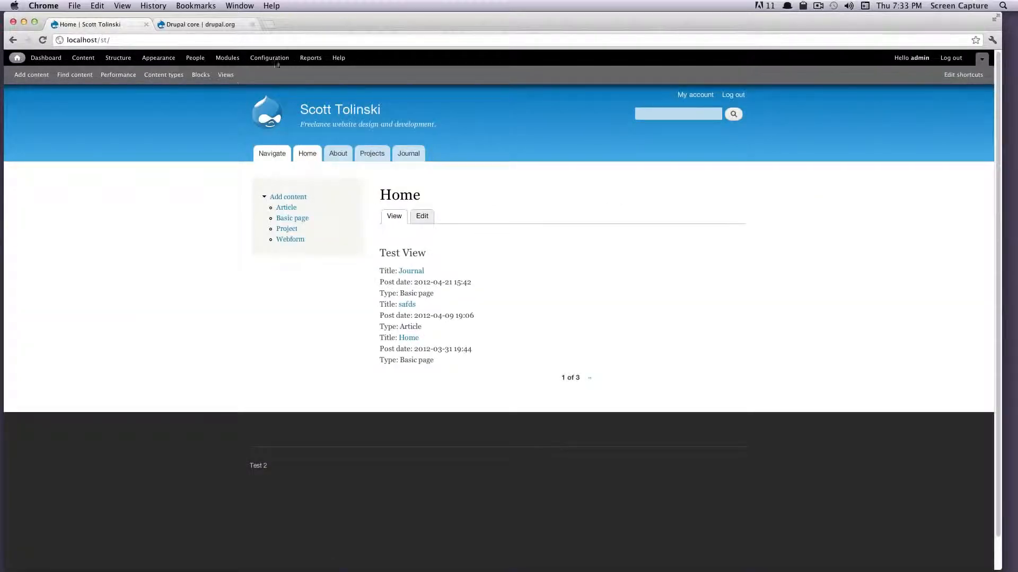
click(262, 60)
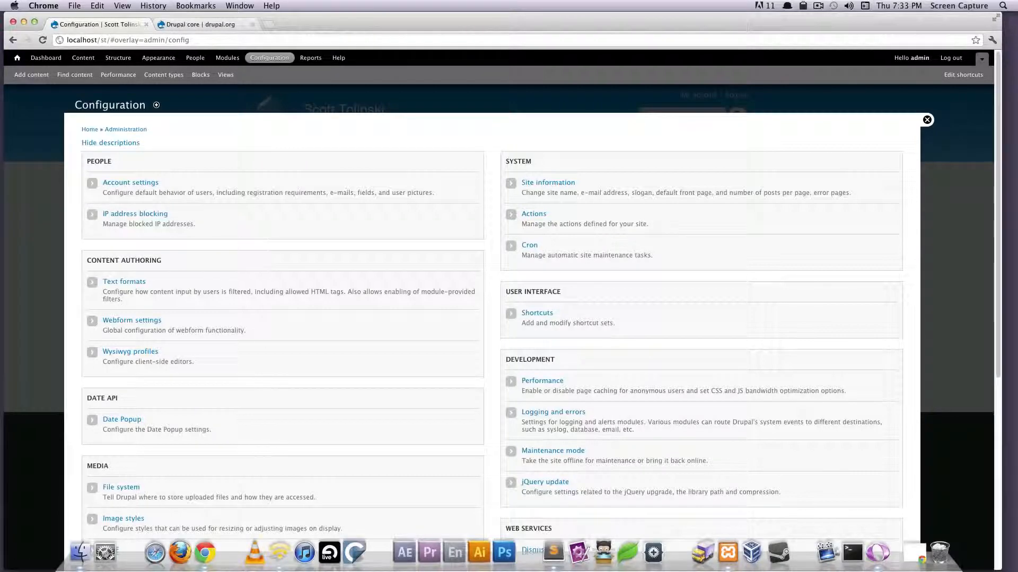
Switch to Finder and open the st site folder inside htdocs, moving its window over the page
click(81, 562)
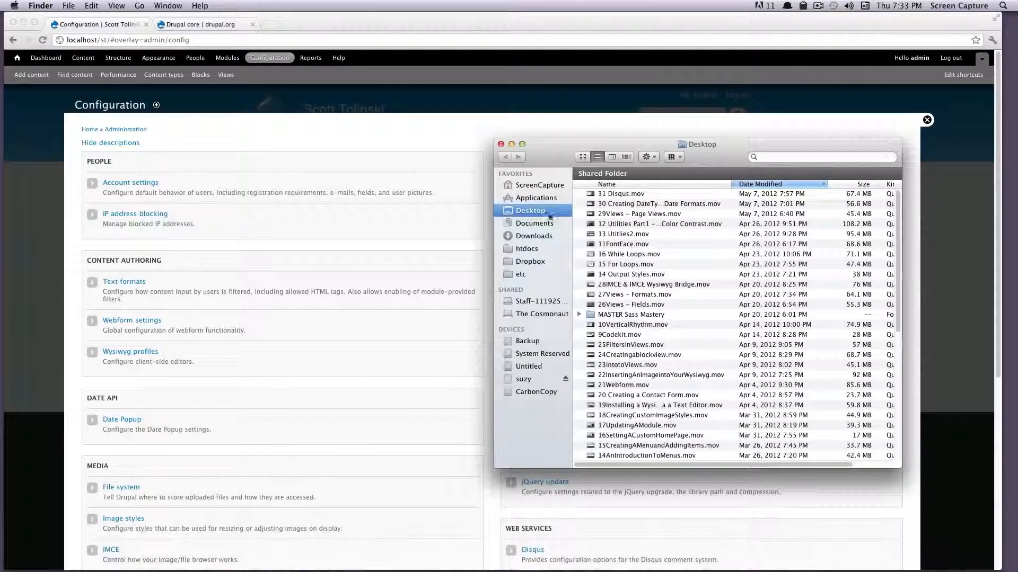
click(529, 249)
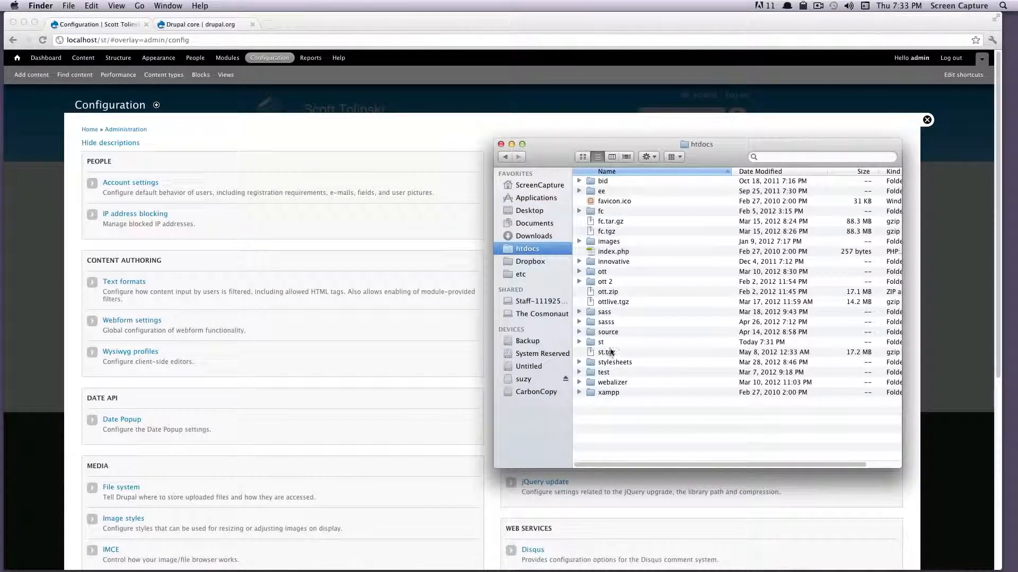
double_click(607, 343)
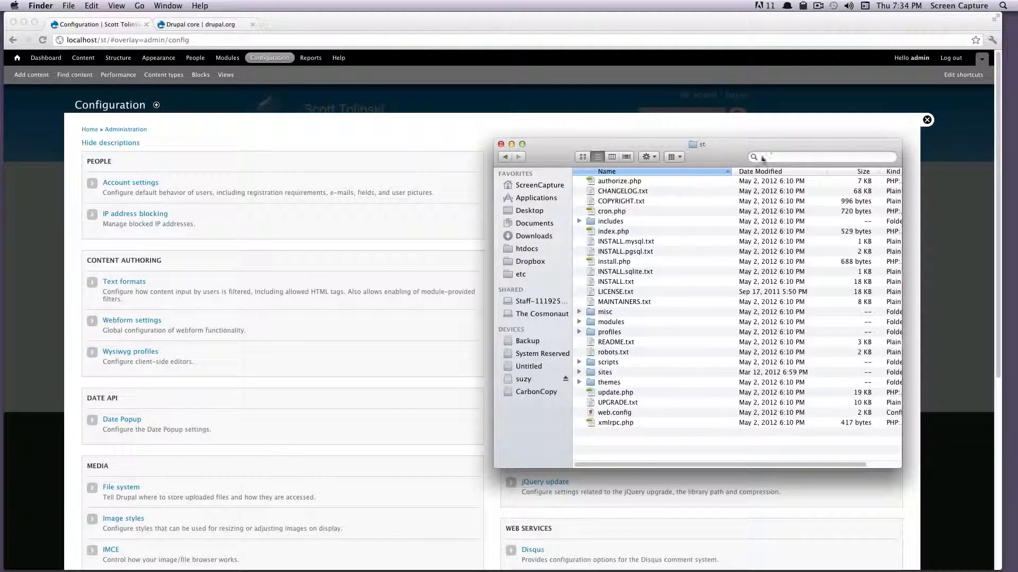
drag(721, 145, 466, 110)
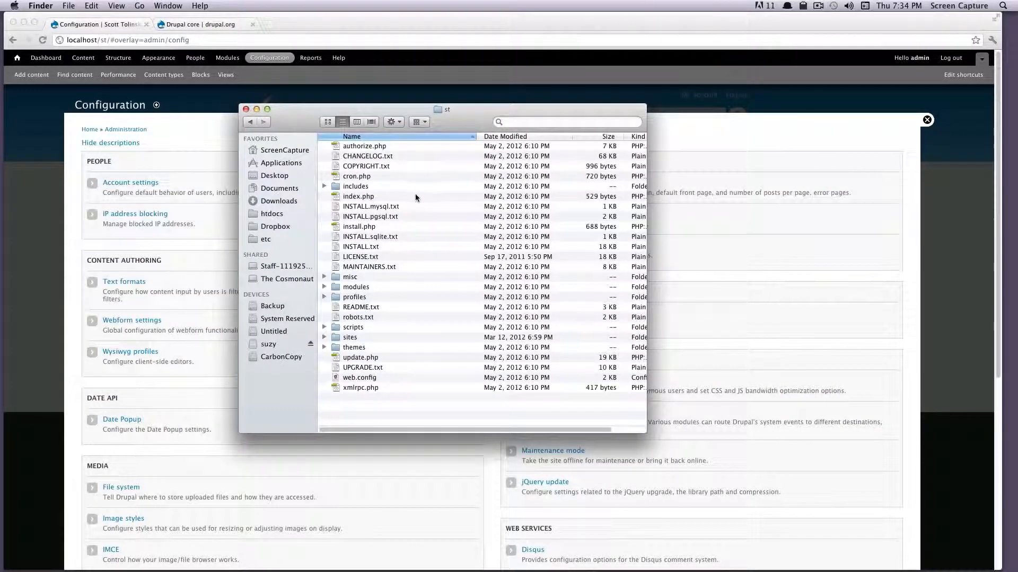
Move CHANGELOG.txt, install.php, the four INSTALL text files, LICENSE.txt, MAINTAINERS.txt and UPGRADE.txt from the st folder to the Trash
click(385, 206)
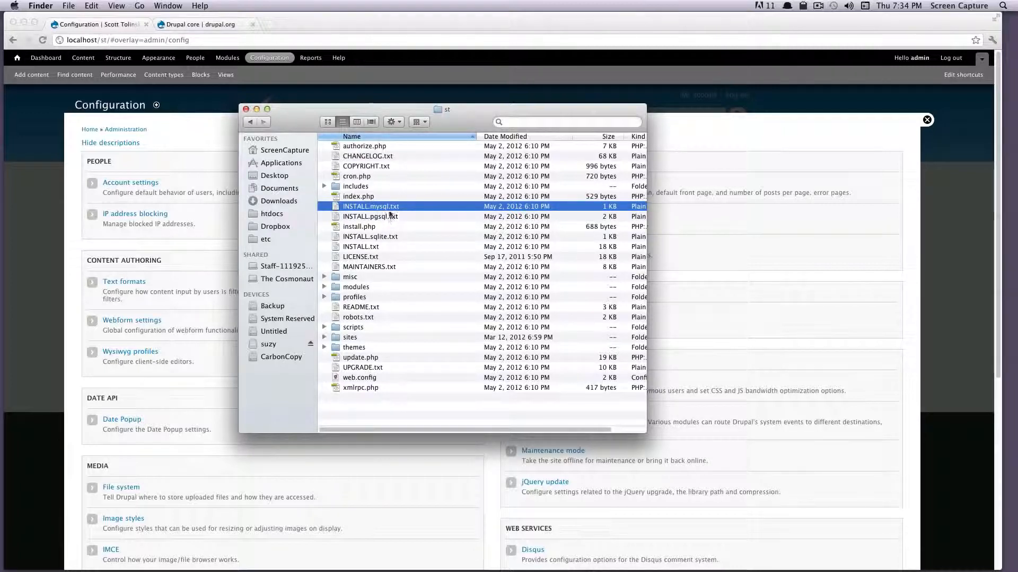
shift+click(389, 218)
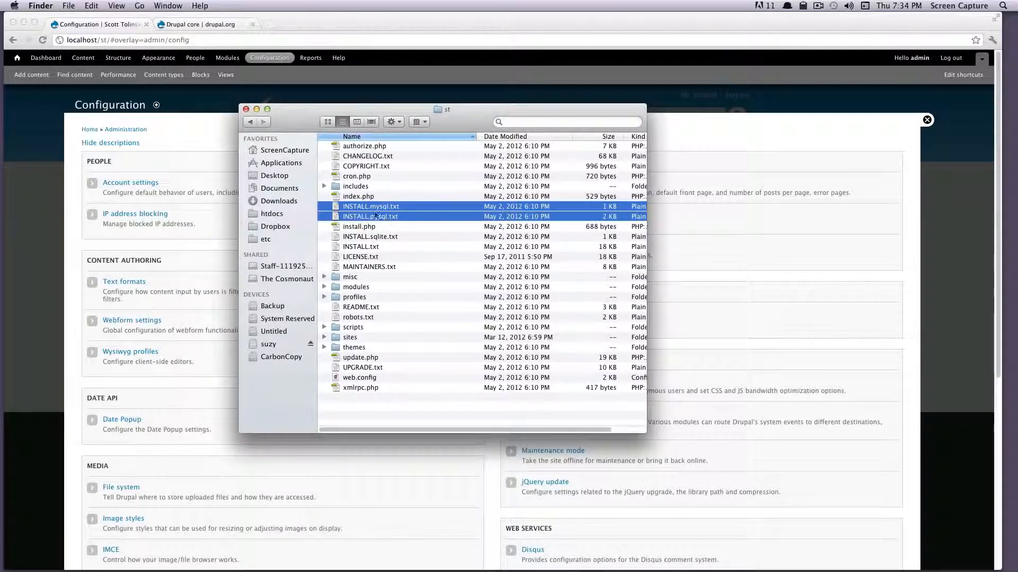
shift+click(370, 228)
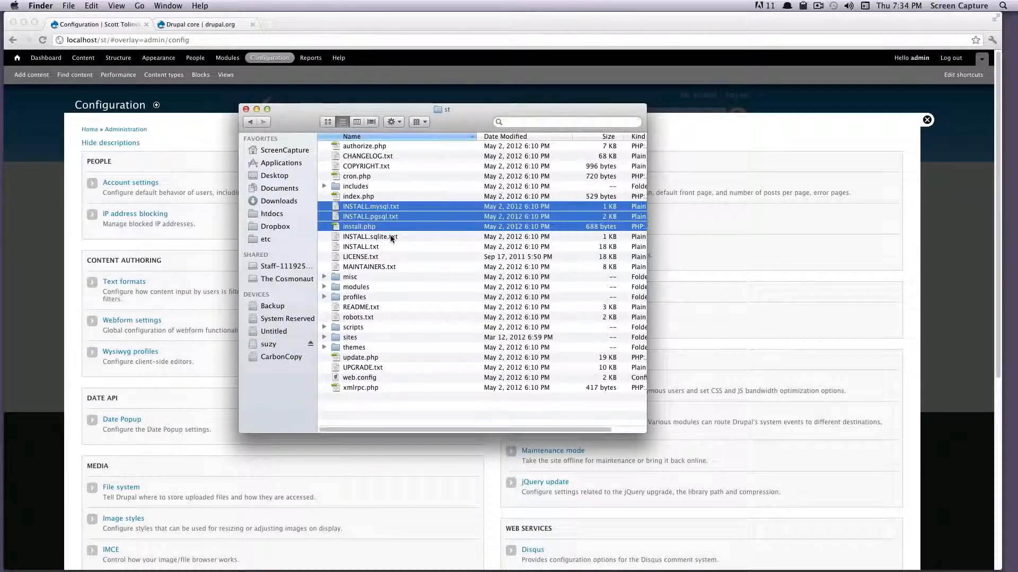
super+click(390, 236)
super+click(382, 247)
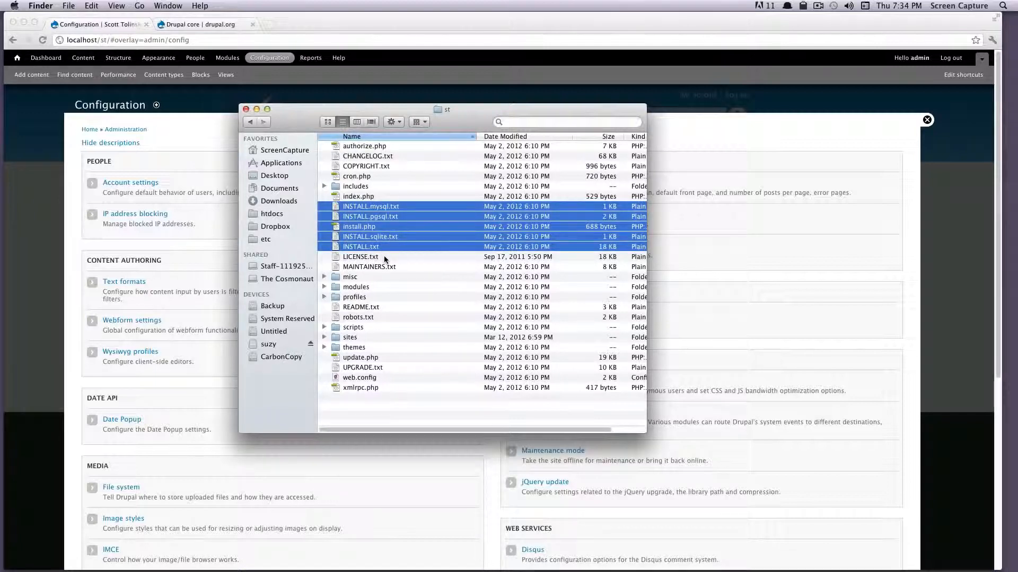
super+click(384, 257)
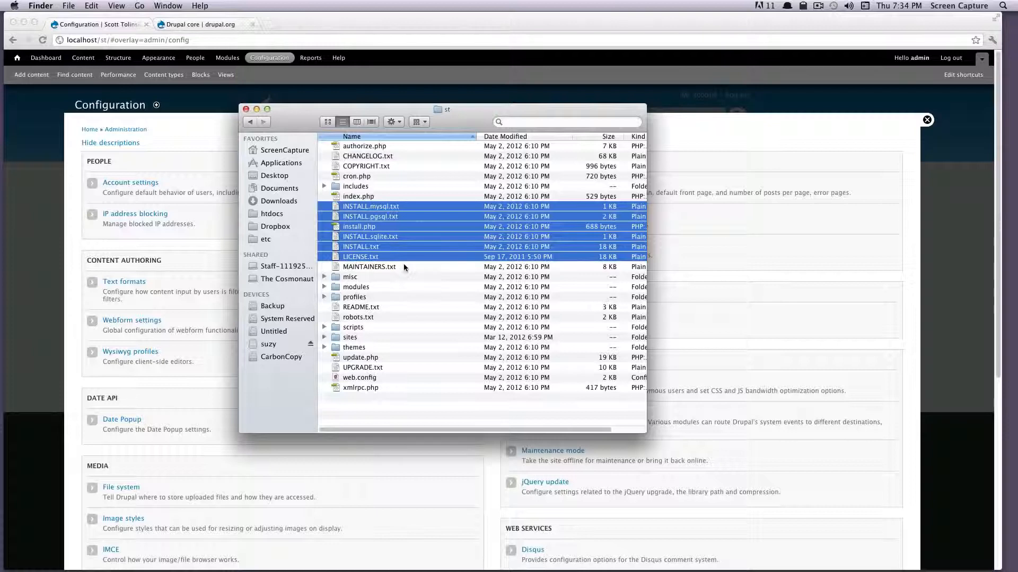
super+click(403, 267)
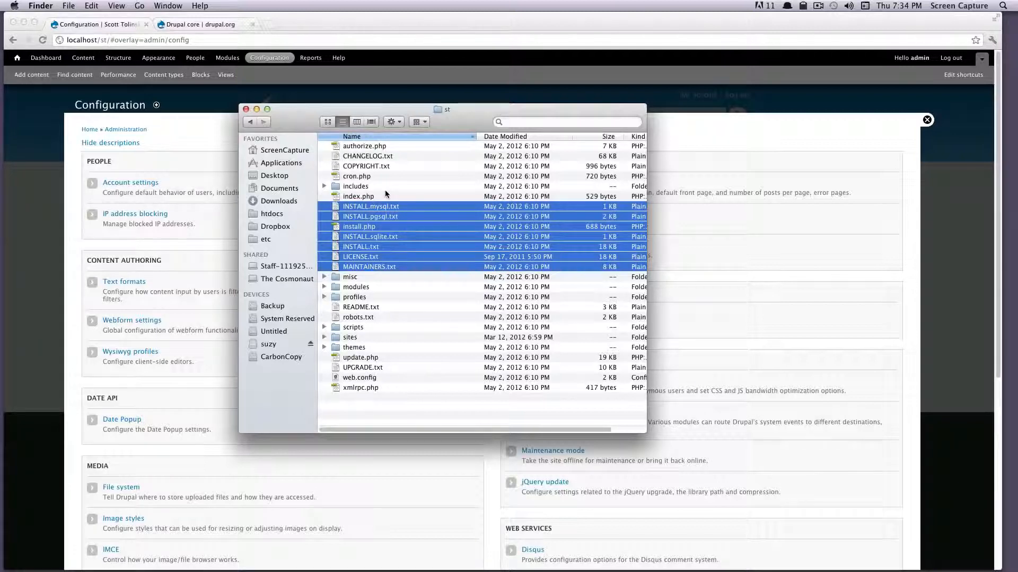
super+click(392, 154)
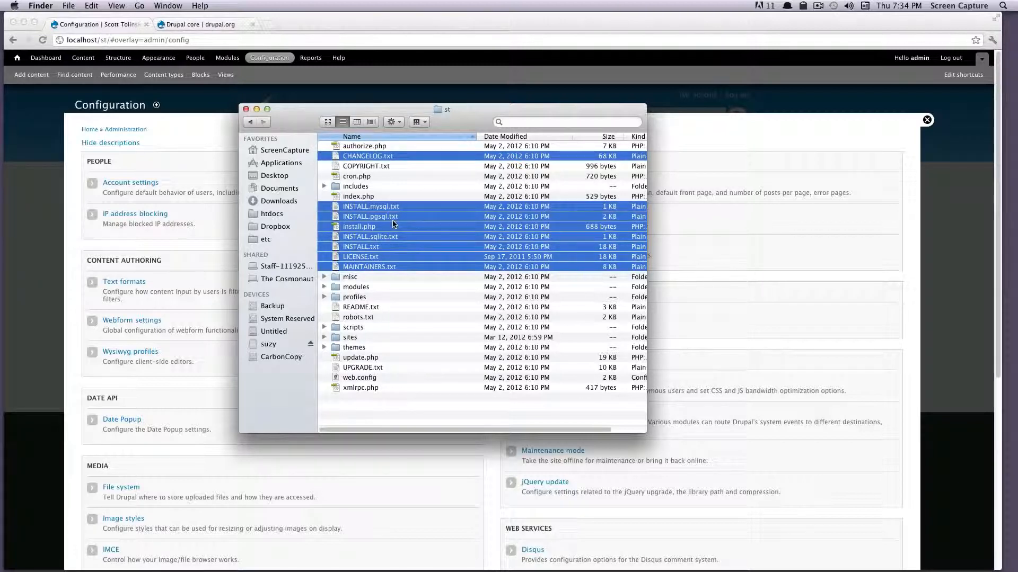
super+click(354, 368)
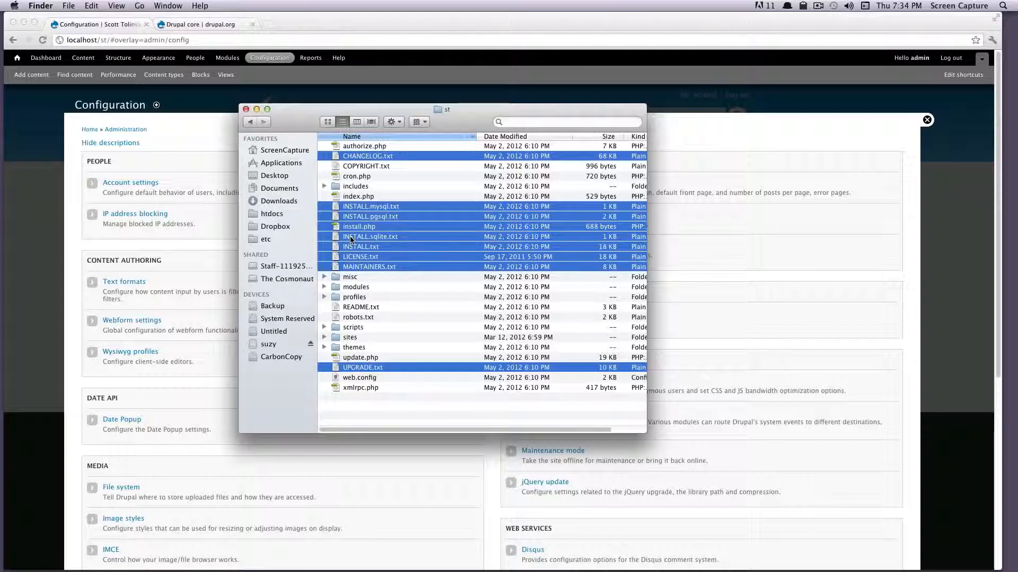
drag(350, 240, 945, 565)
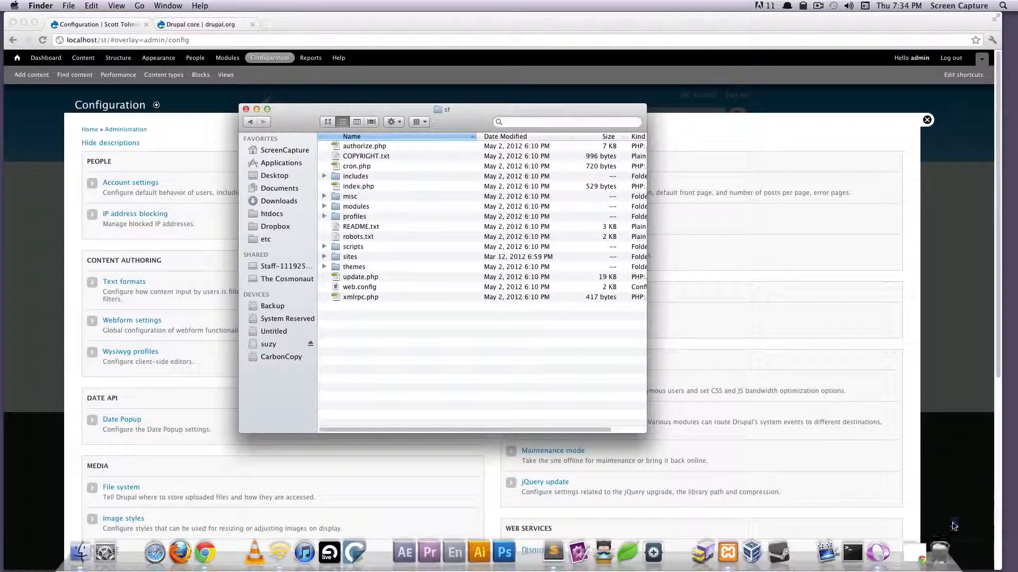
Switch back to Chrome and open the site's home page to check that it still loads
click(584, 196)
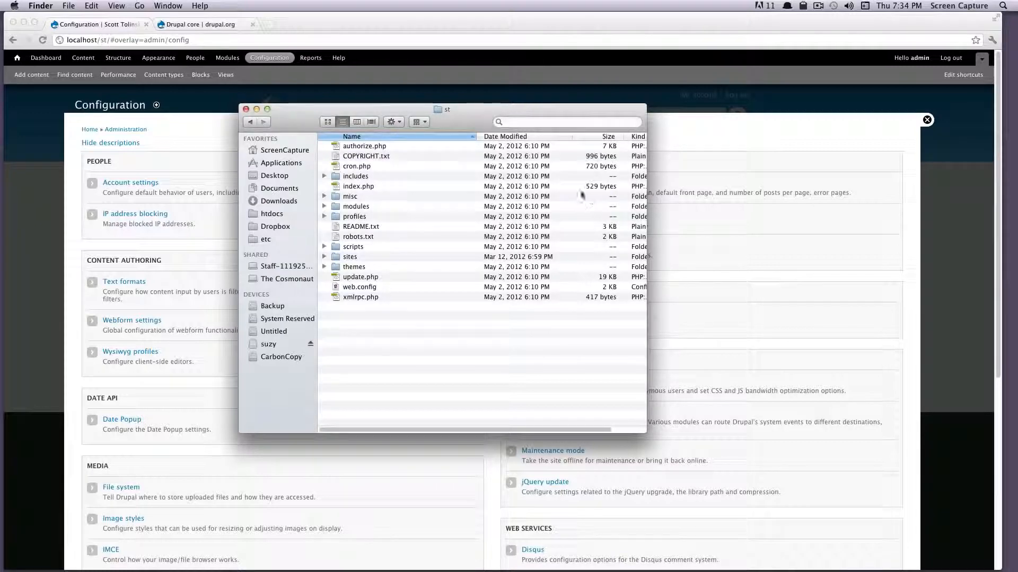
click(723, 128)
click(17, 59)
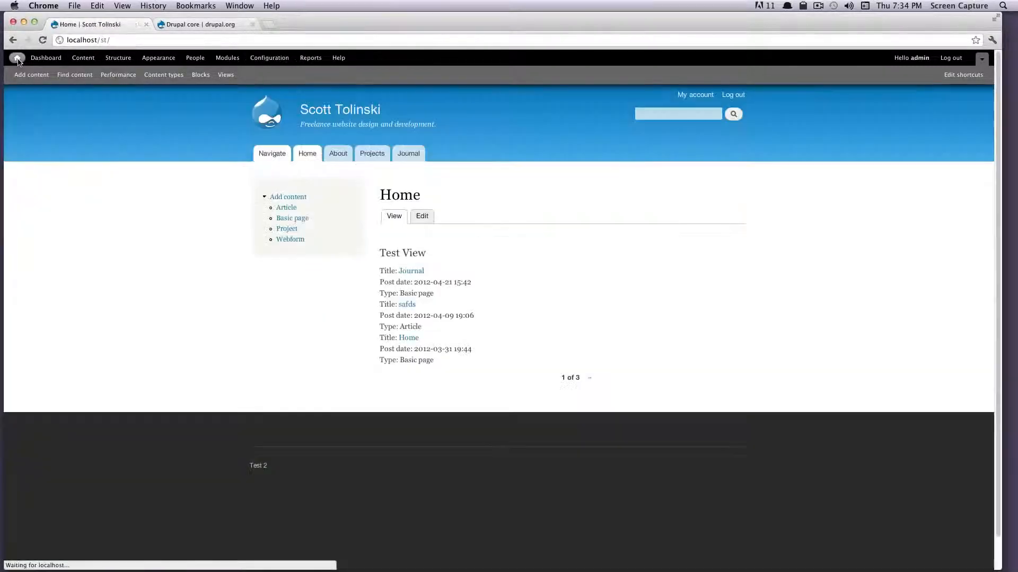